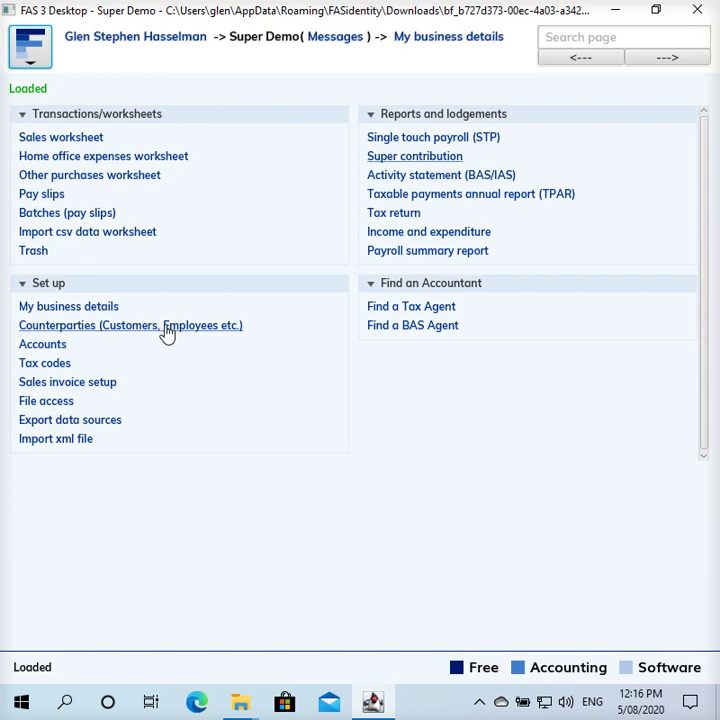
# Open Counterparties (Customers, Employees etc.) from the Set up section of Super Demo's home page
pyautogui.click(92, 333)
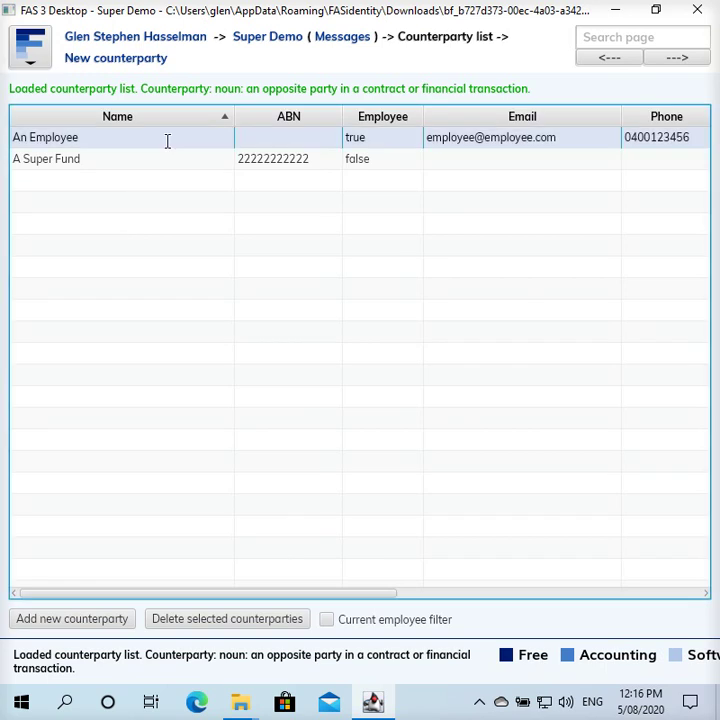
# Open An Employee's counterparty record and view its payroll details, with normal rate 30.000000
pyautogui.doubleClick(170, 148)
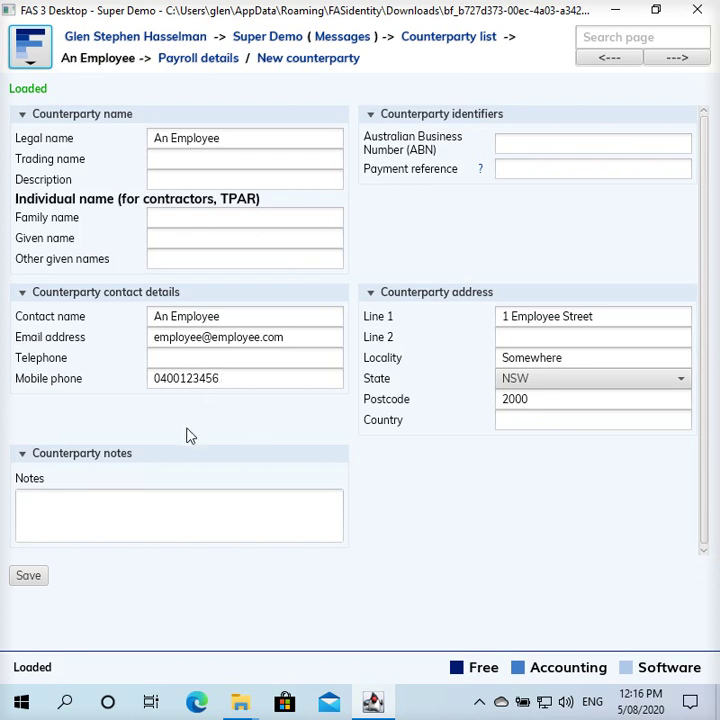
pyautogui.click(202, 60)
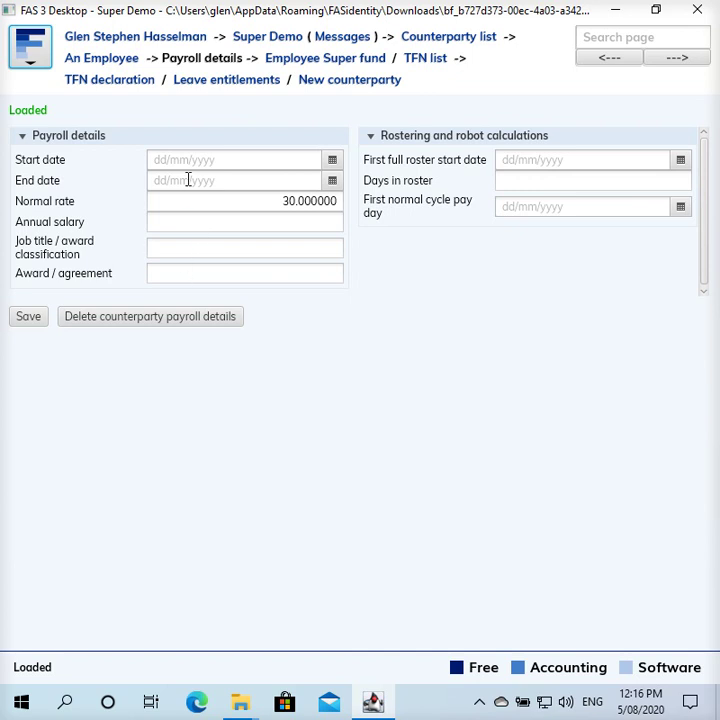
# Check An Employee's membership 123 with A Super Fund, then move on to the TFN declaration
pyautogui.click(300, 62)
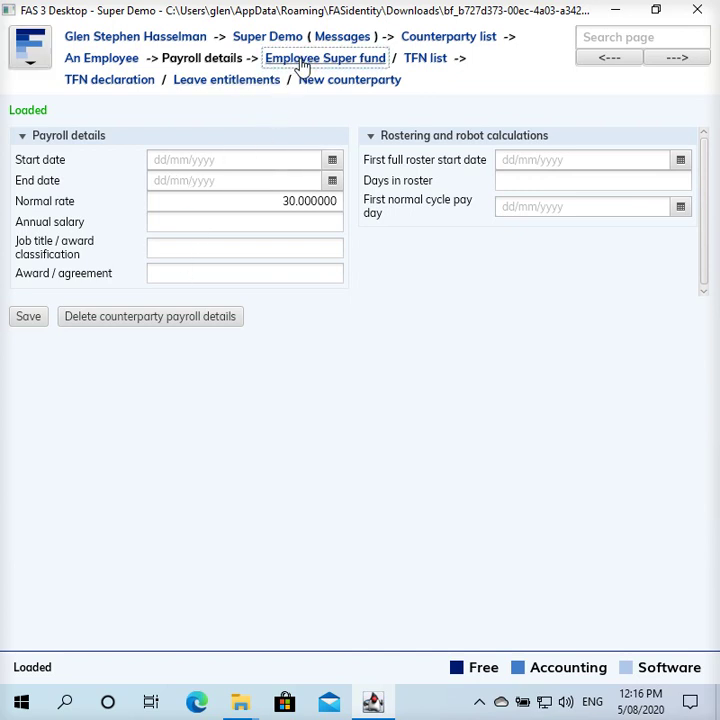
pyautogui.moveTo(191, 159); pyautogui.dragTo(157, 150)
pyautogui.click(203, 159)
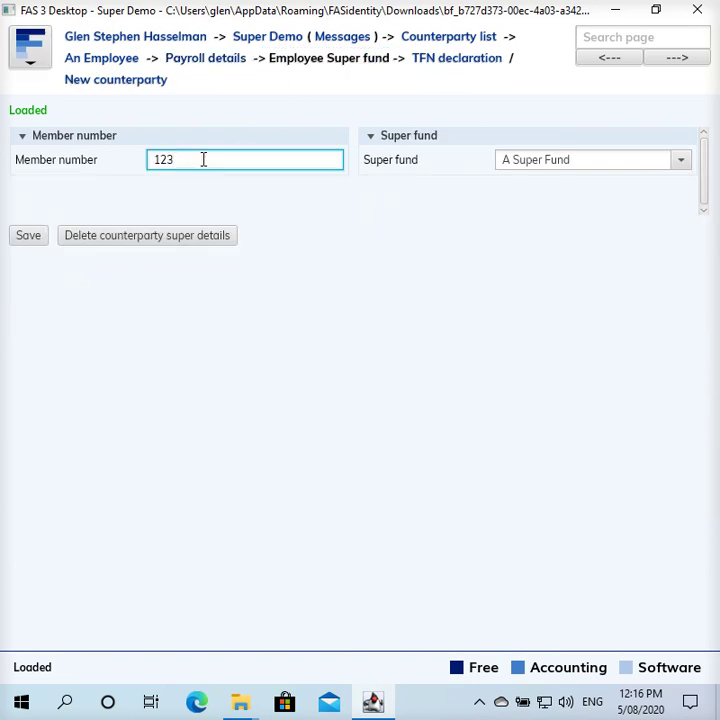
pyautogui.click(458, 62)
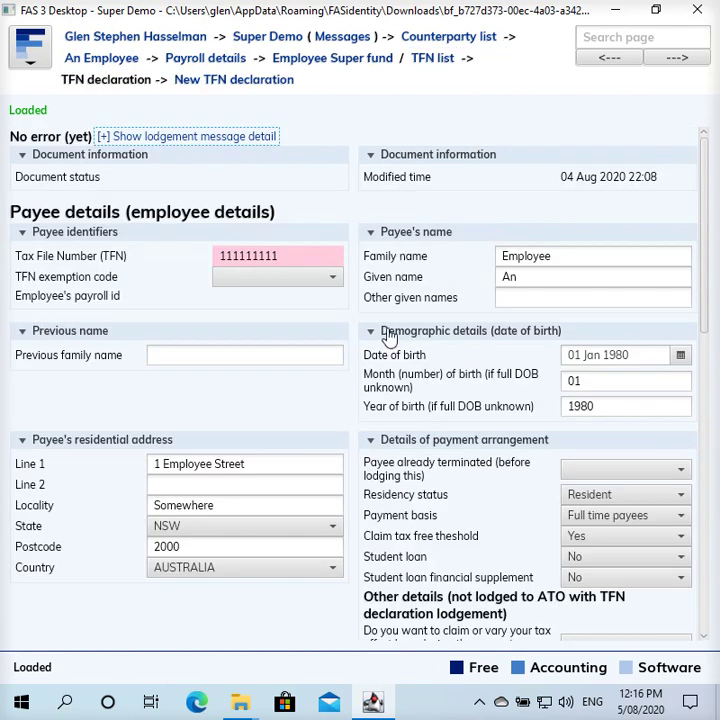
# Review the TFN declaration's tax file number and personal details for An Employee
pyautogui.click(288, 256)
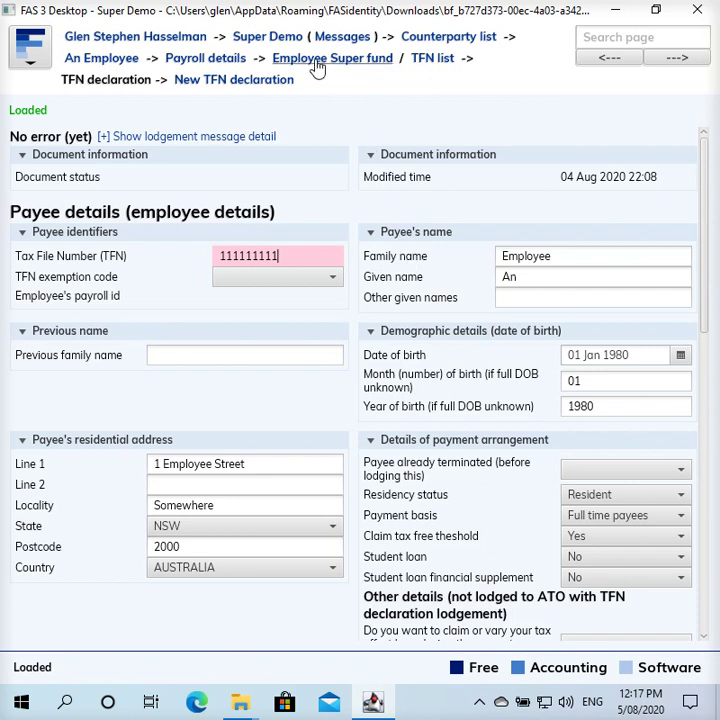
# Go back to the counterparty list and open A Super Fund's record to view its ABN and address
pyautogui.click(449, 38)
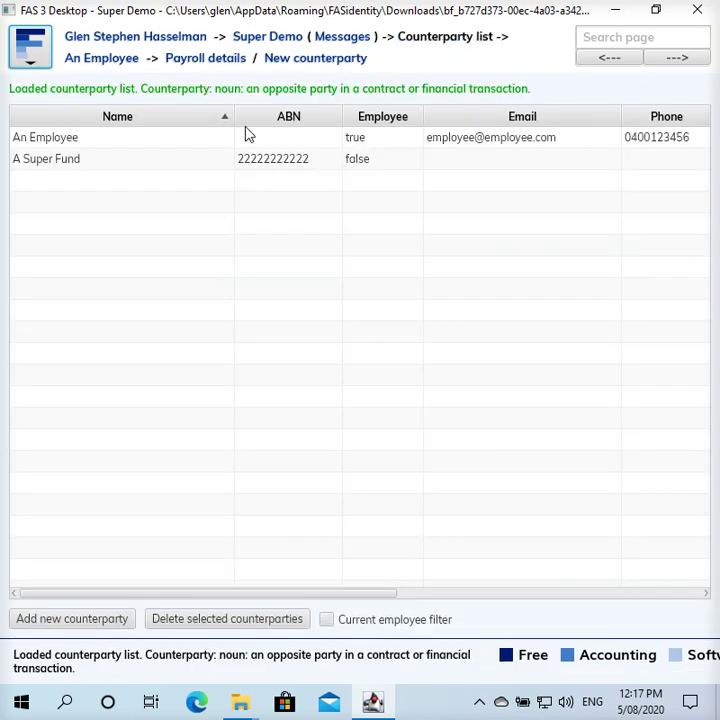
pyautogui.doubleClick(201, 167)
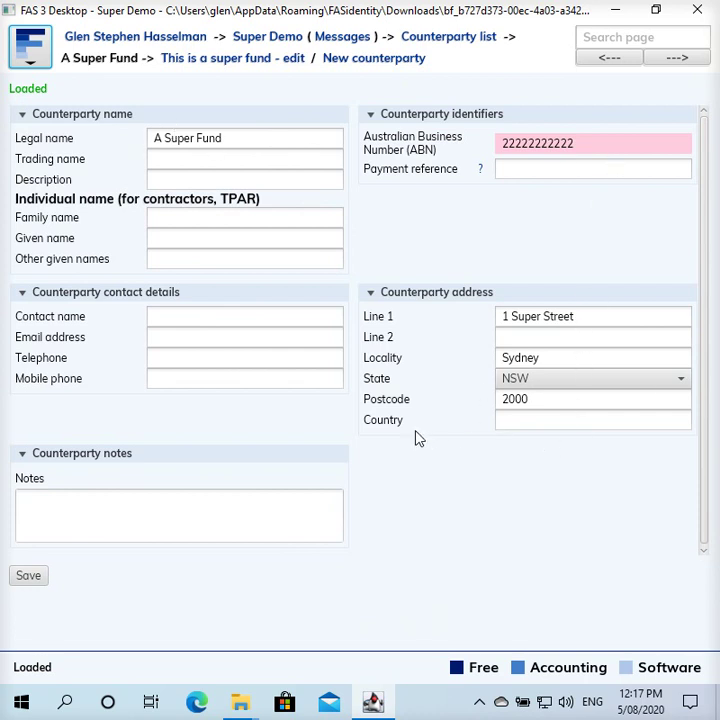
pyautogui.click(220, 342)
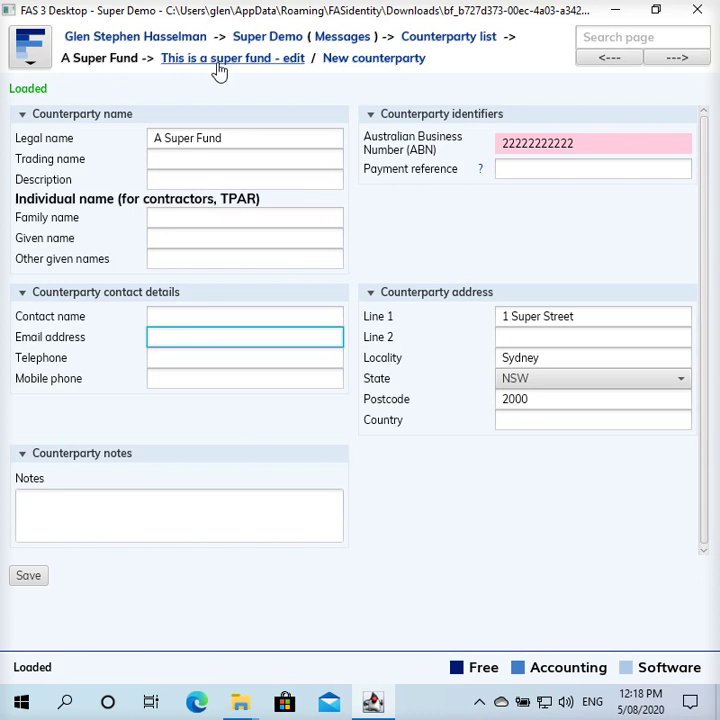
# Open A Super Fund's super product details and inspect the USI value
pyautogui.click(272, 60)
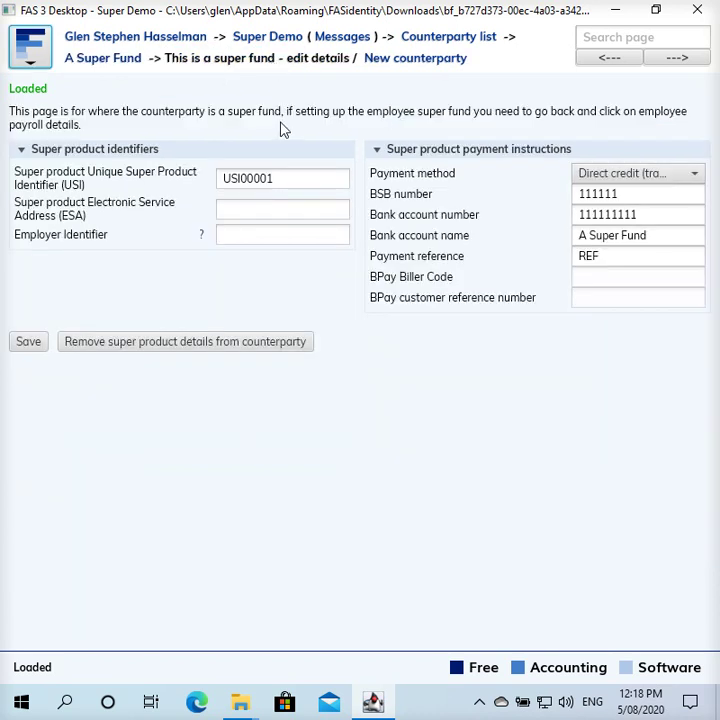
pyautogui.click(296, 178)
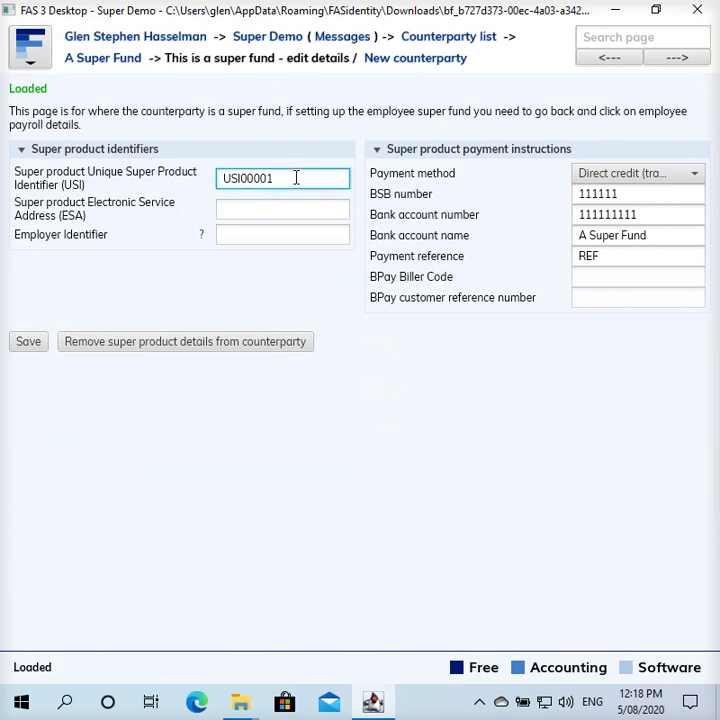
pyautogui.moveTo(296, 178); pyautogui.dragTo(167, 157)
pyautogui.click(270, 174)
pyautogui.moveTo(211, 175); pyautogui.dragTo(300, 182)
pyautogui.click(310, 182)
# Enter ESA 'esa' and Employer Identifier 222, then save the fund's product details
pyautogui.click(252, 208)
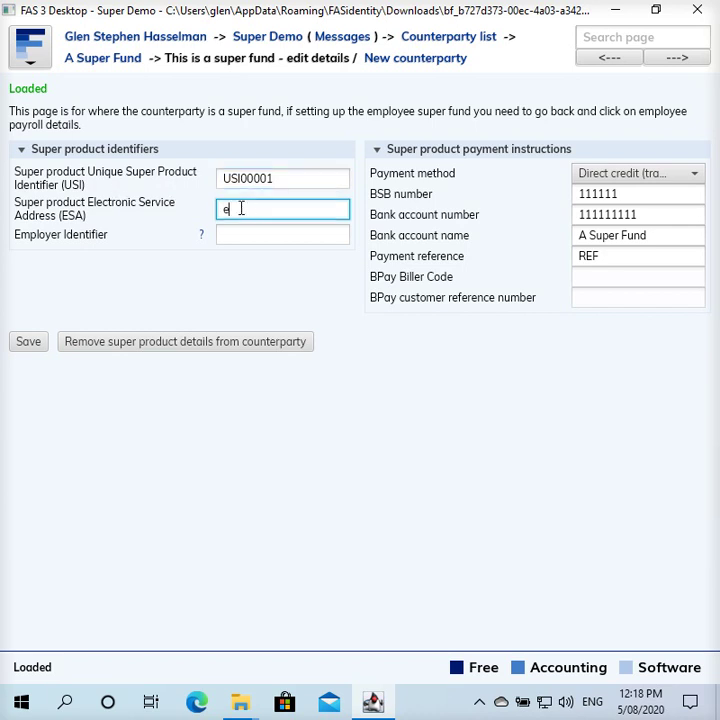
pyautogui.write('esa')
pyautogui.click(250, 231)
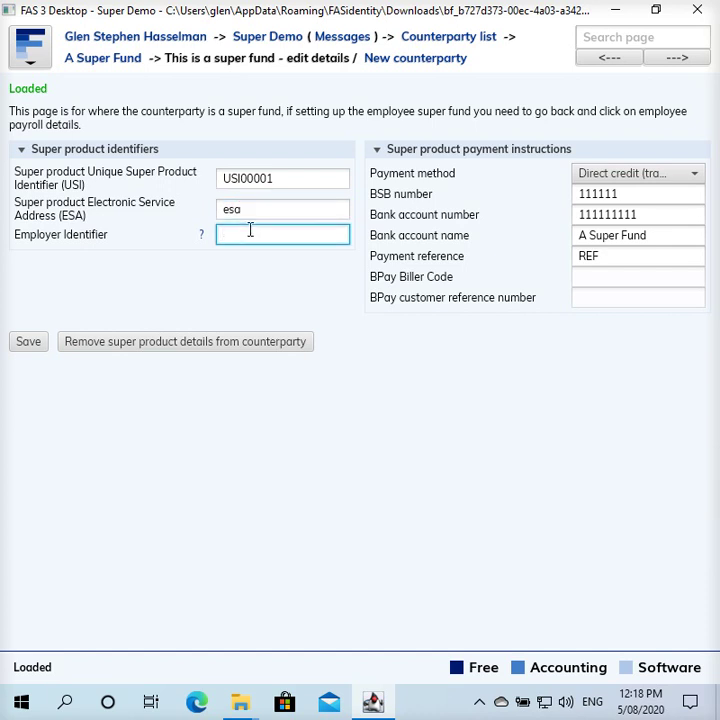
pyautogui.write('222')
pyautogui.click(32, 345)
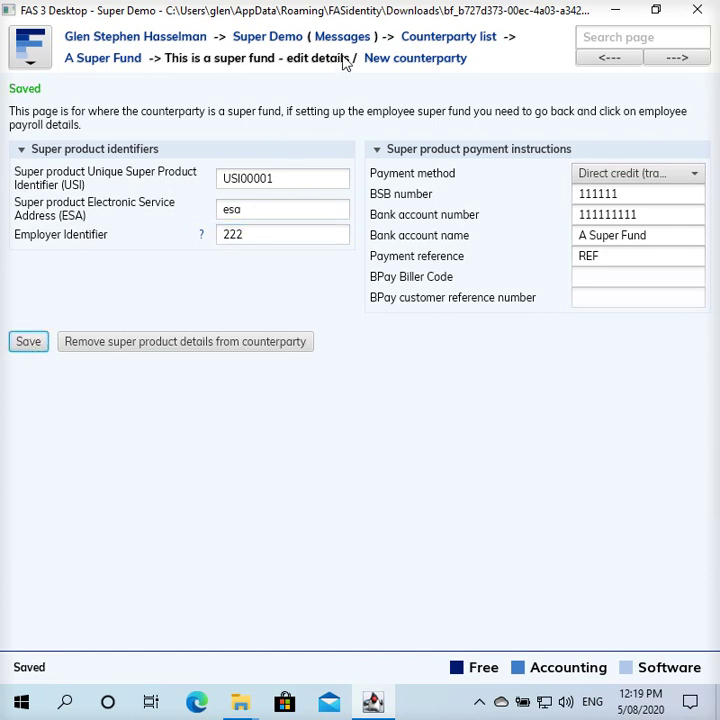
# Open the super contribution list for 01 Jul–30 Sep 2020 and set payment date 28 Oct 2020
pyautogui.click(284, 45)
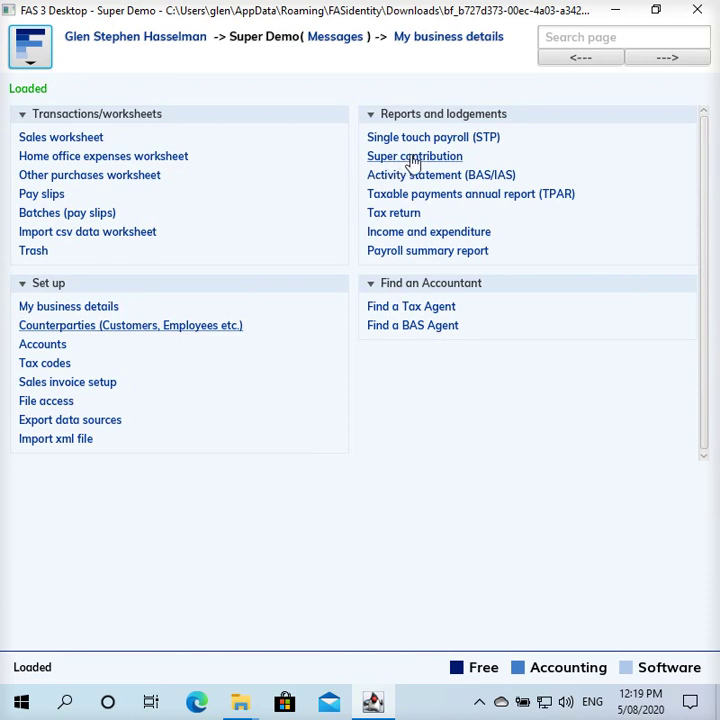
pyautogui.click(413, 160)
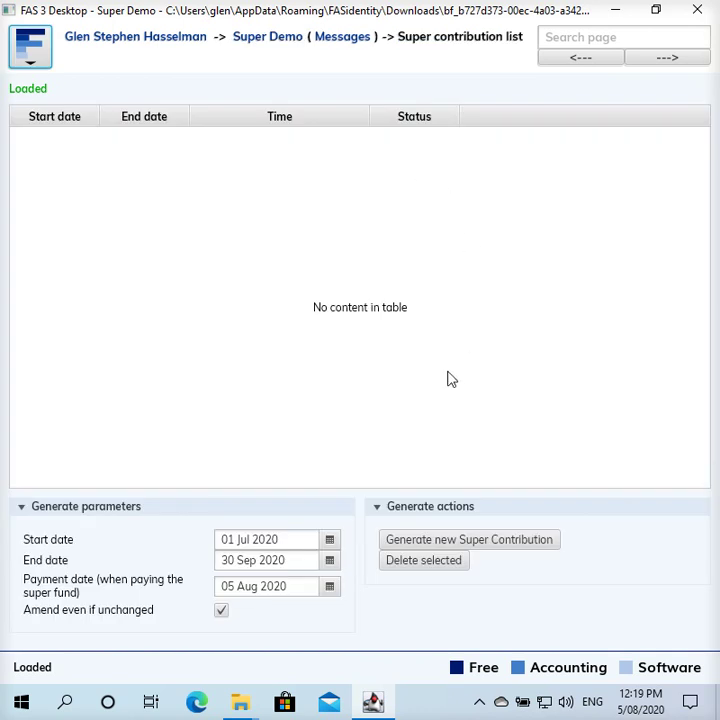
pyautogui.click(330, 588)
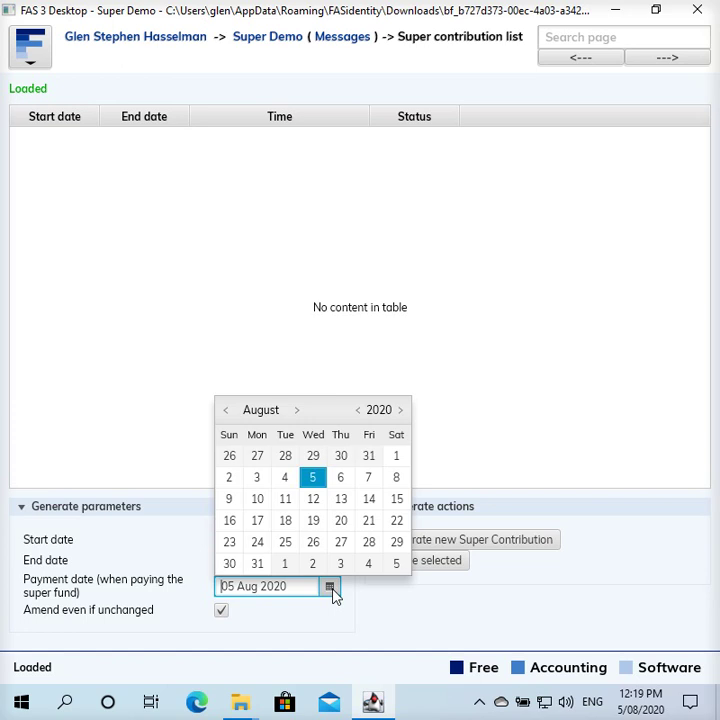
pyautogui.click(296, 410)
pyautogui.click(296, 410)
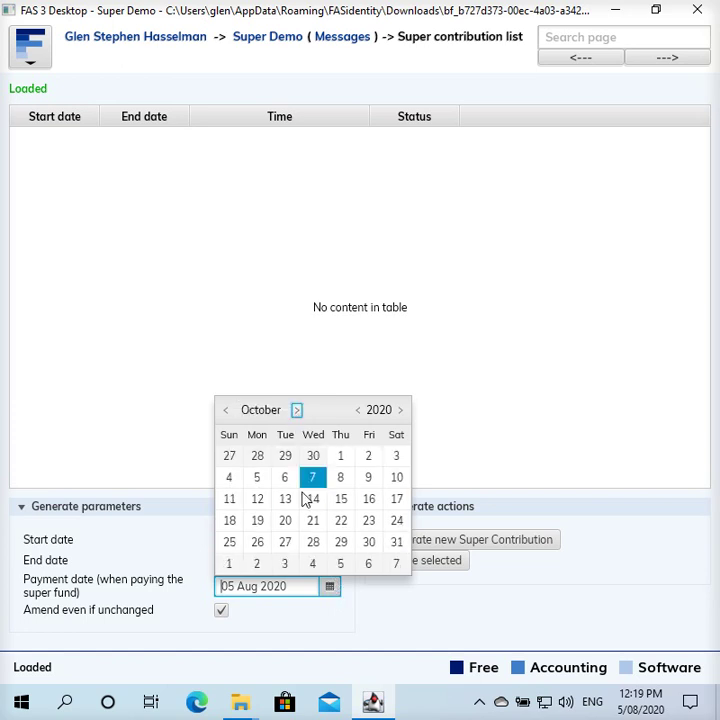
pyautogui.click(313, 542)
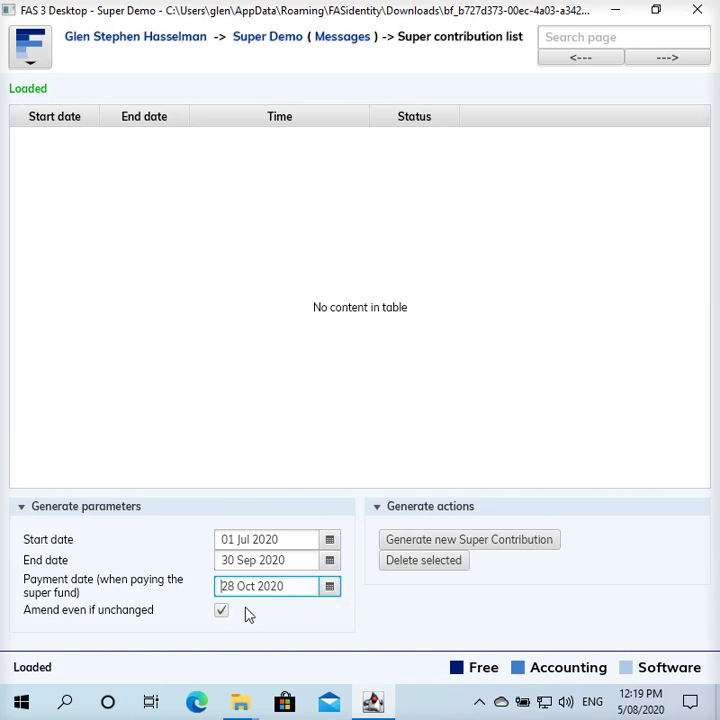
# Generate the $467.40 contribution and save the page as PDF Counterparty_Super_Contribution_List, replacing the old file
pyautogui.click(408, 547)
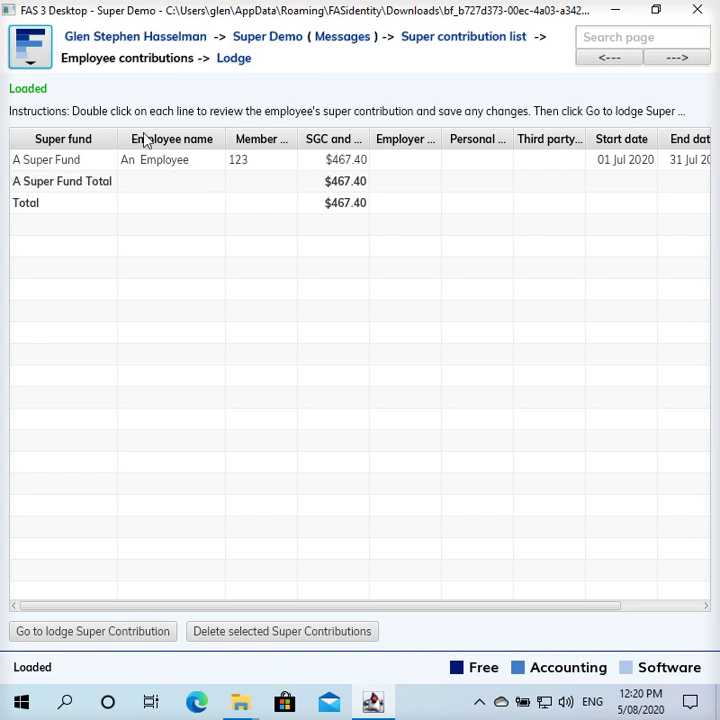
pyautogui.click(31, 45)
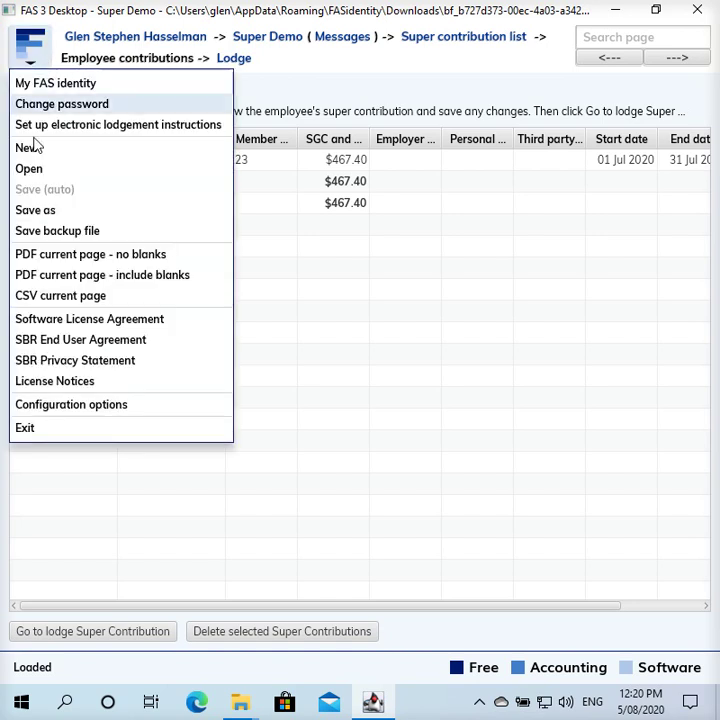
pyautogui.click(33, 259)
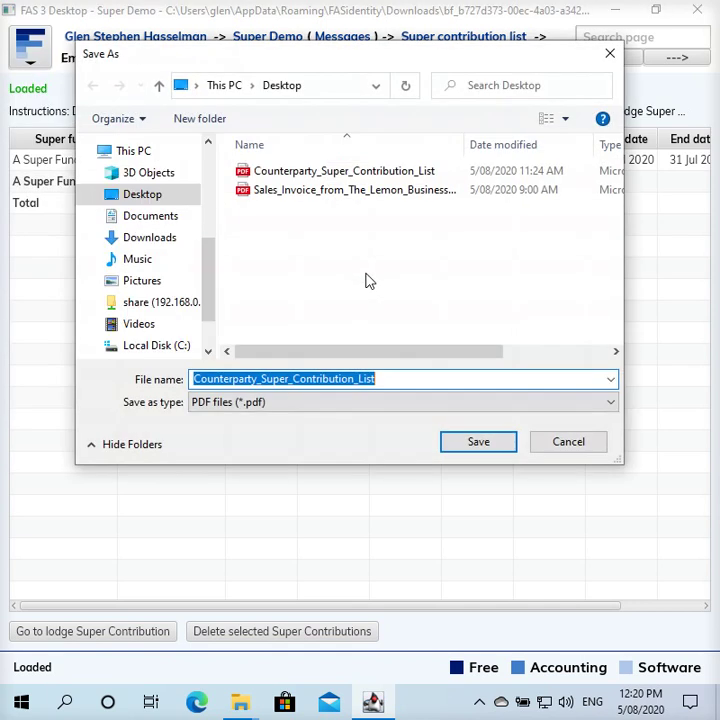
pyautogui.click(470, 446)
pyautogui.click(413, 355)
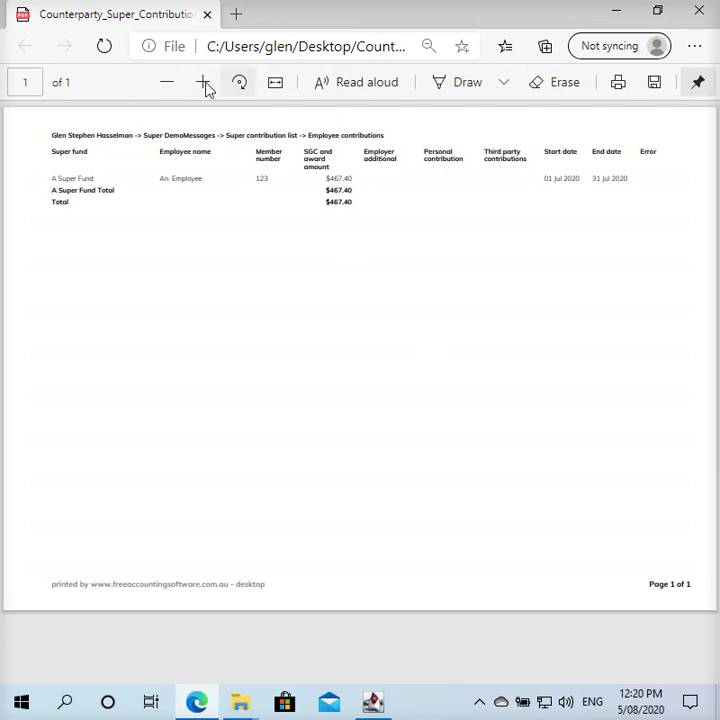
# Zoom and rotate the PDF to read the $467.40 contribution figures, then minimize Edge
pyautogui.click(204, 83)
pyautogui.click(189, 83)
pyautogui.click(222, 83)
pyautogui.click(222, 83)
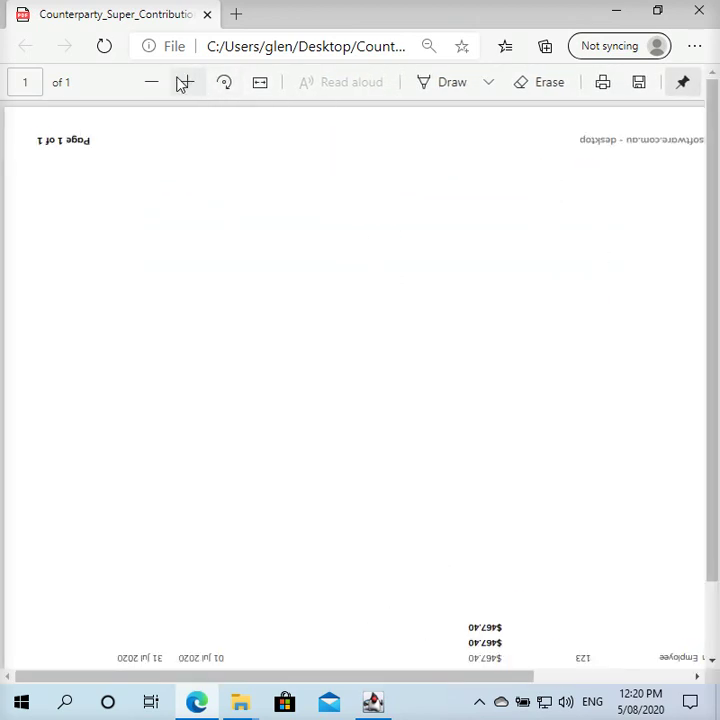
pyautogui.click(219, 89)
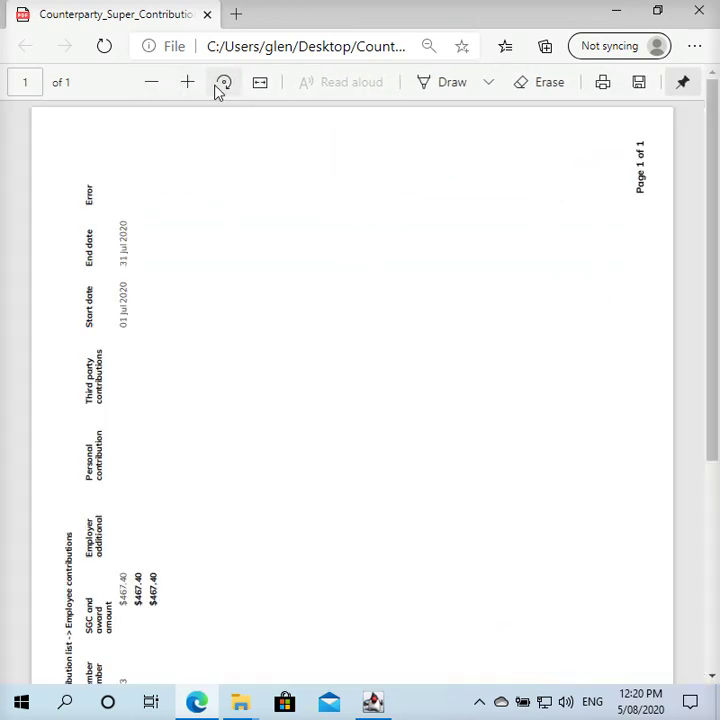
pyautogui.click(220, 88)
pyautogui.click(156, 86)
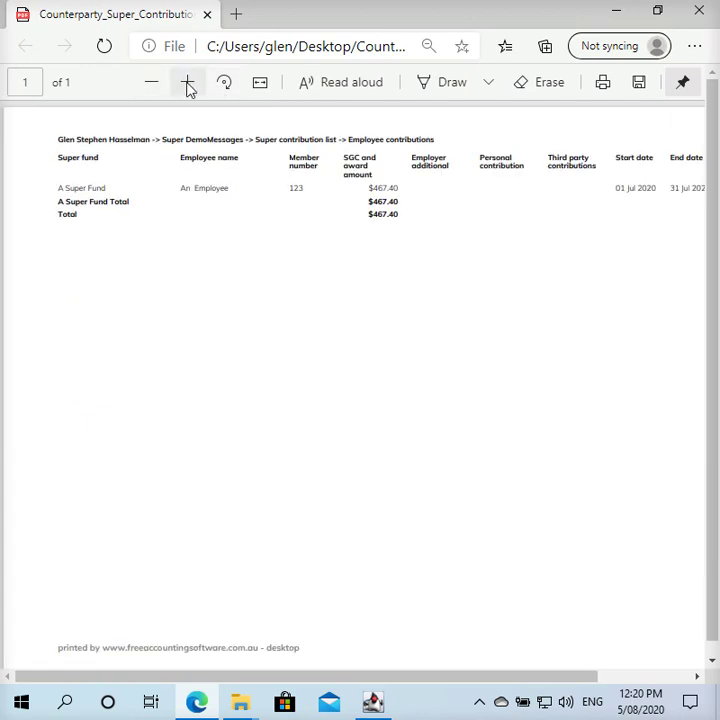
pyautogui.click(187, 88)
pyautogui.click(187, 88)
pyautogui.click(187, 88)
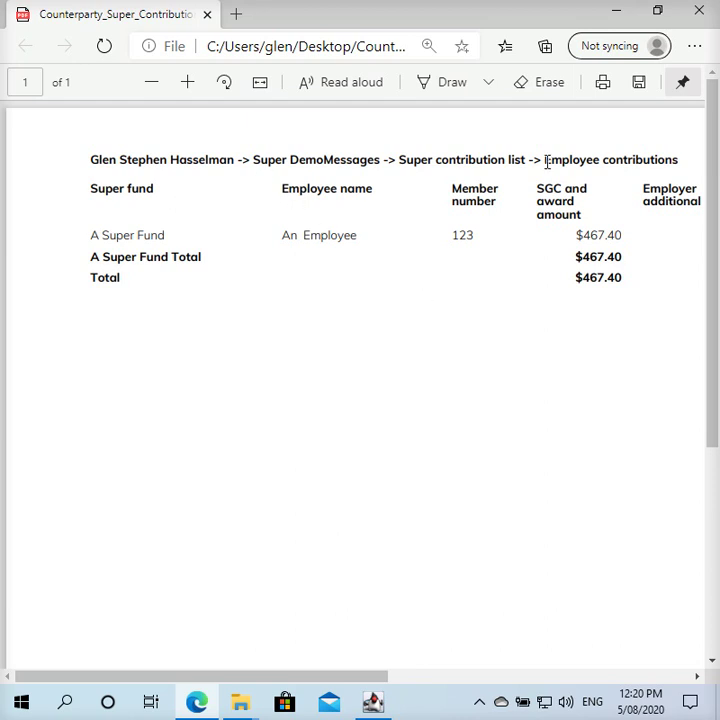
pyautogui.click(615, 10)
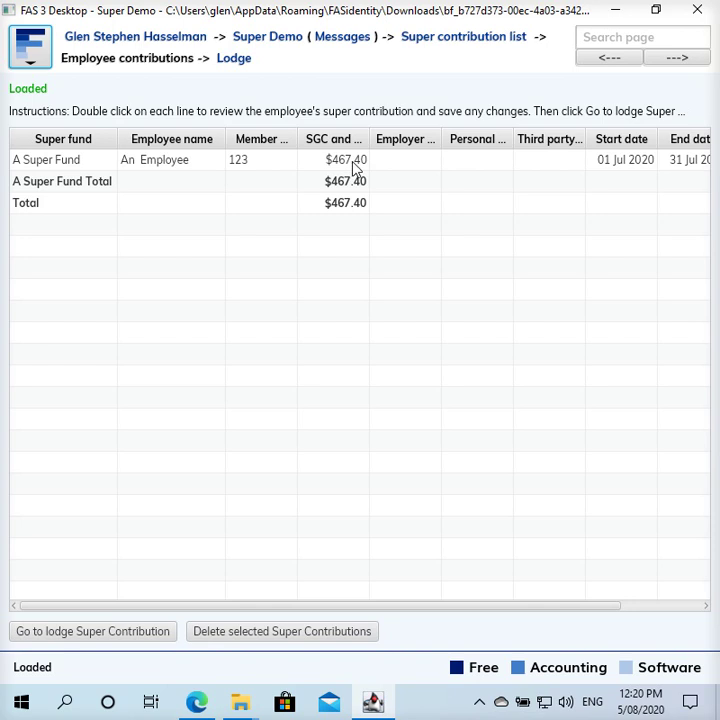
# Open An Employee's A Super Fund contribution and check the End reason options, leaving it empty
pyautogui.click(352, 168)
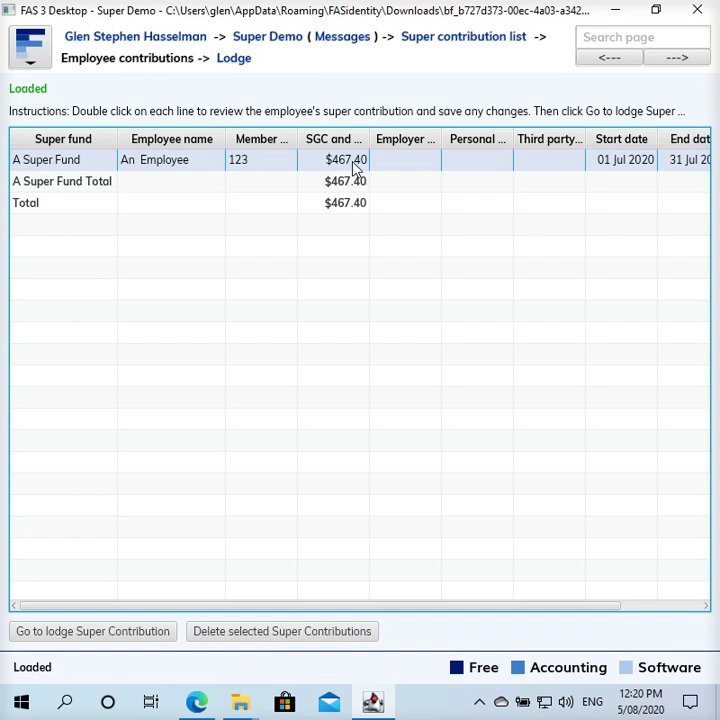
pyautogui.doubleClick(352, 162)
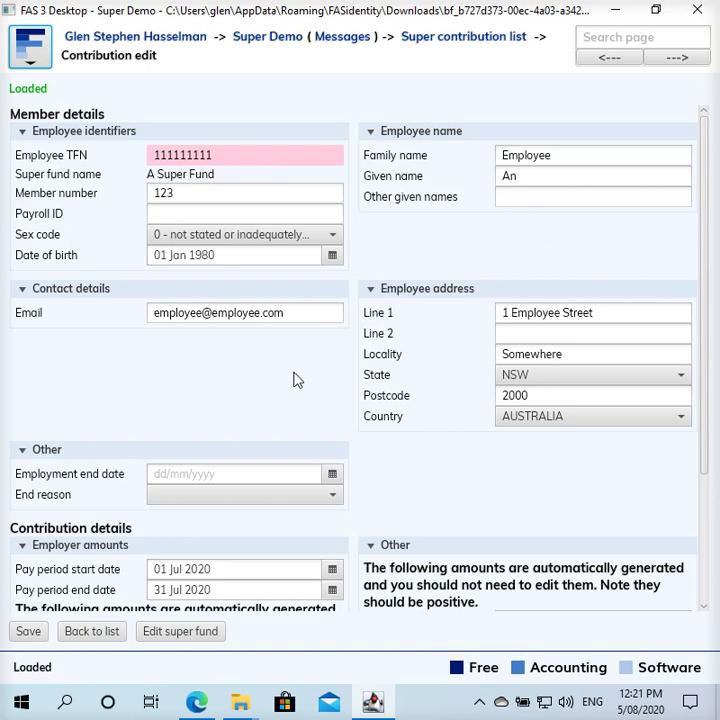
pyautogui.scroll(-1, 180, 480)
pyautogui.click(182, 482)
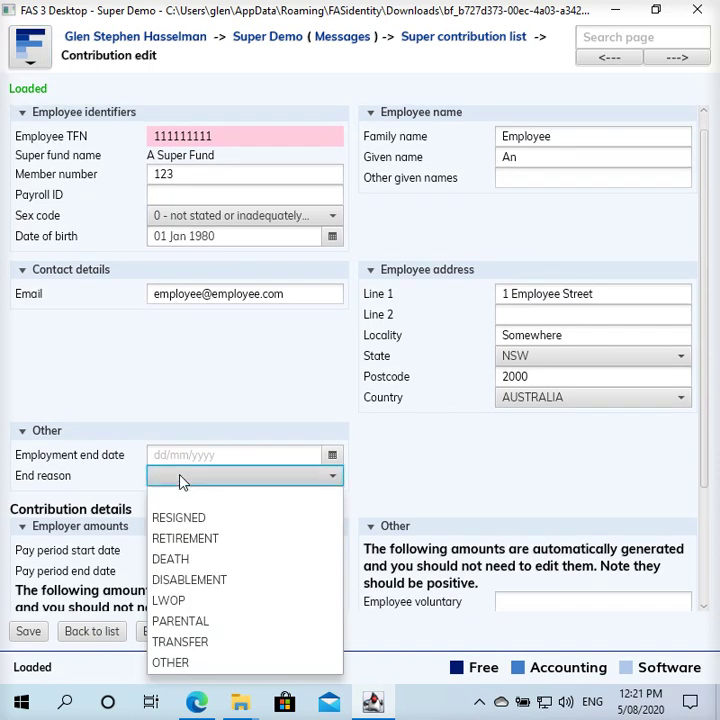
pyautogui.click(182, 482)
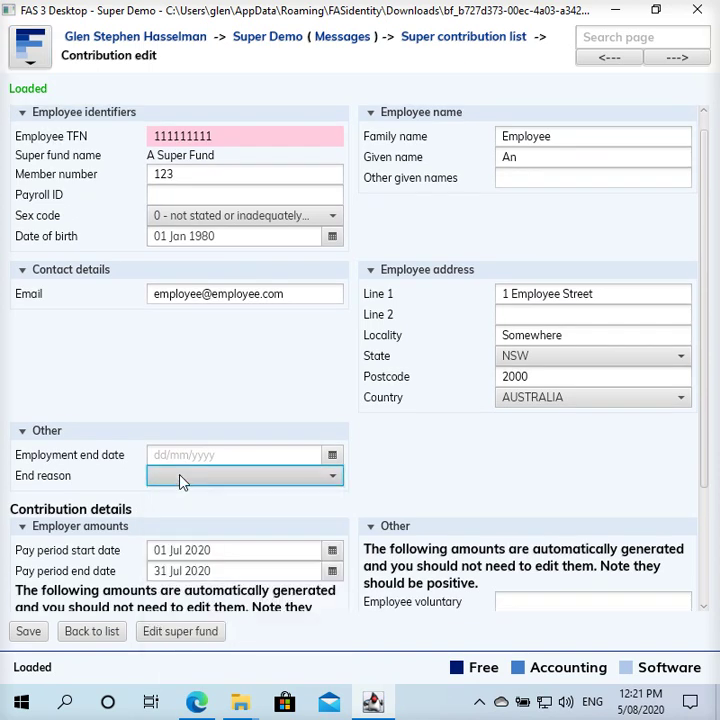
pyautogui.click(182, 477)
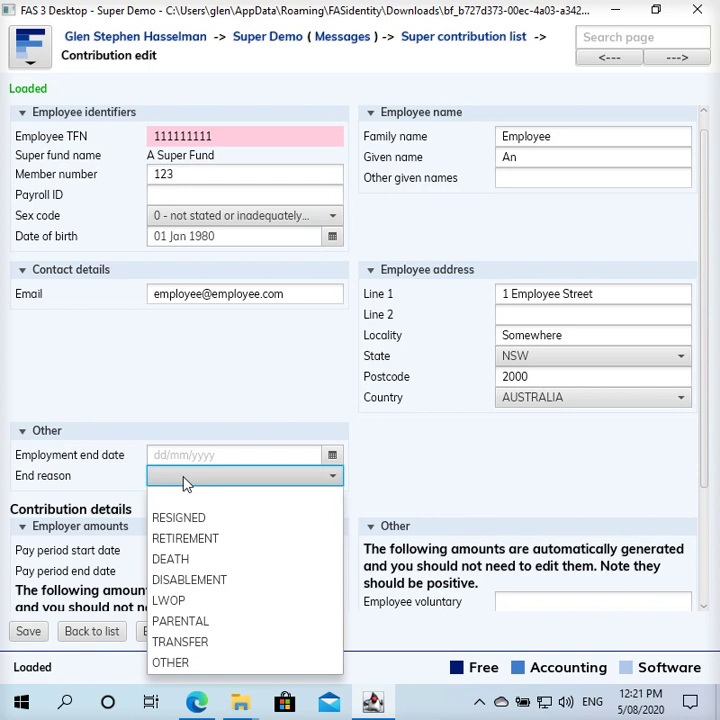
pyautogui.click(186, 480)
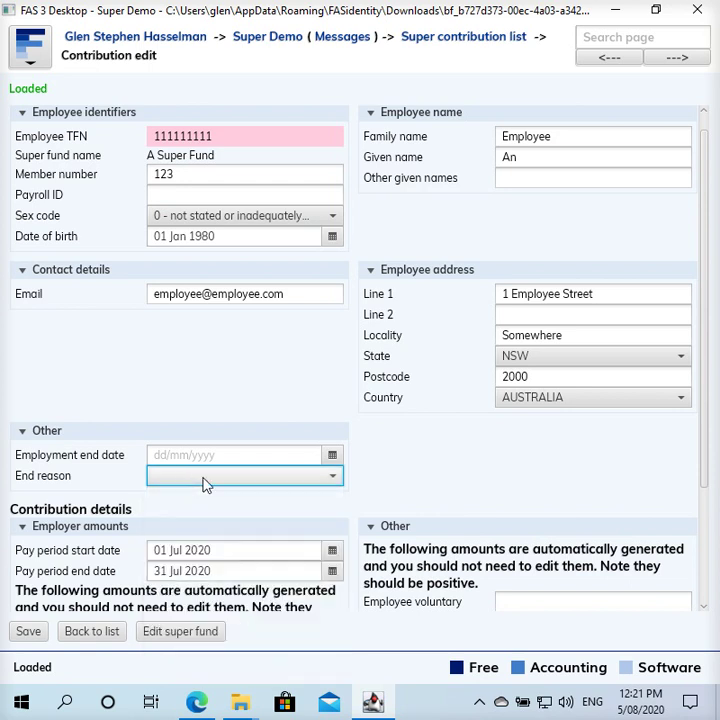
# Review the SGC amount of 467.40, award, salary sacrifice and third-party contribution fields
pyautogui.scroll(-1, 378, 480)
pyautogui.scroll(-3, 378, 480)
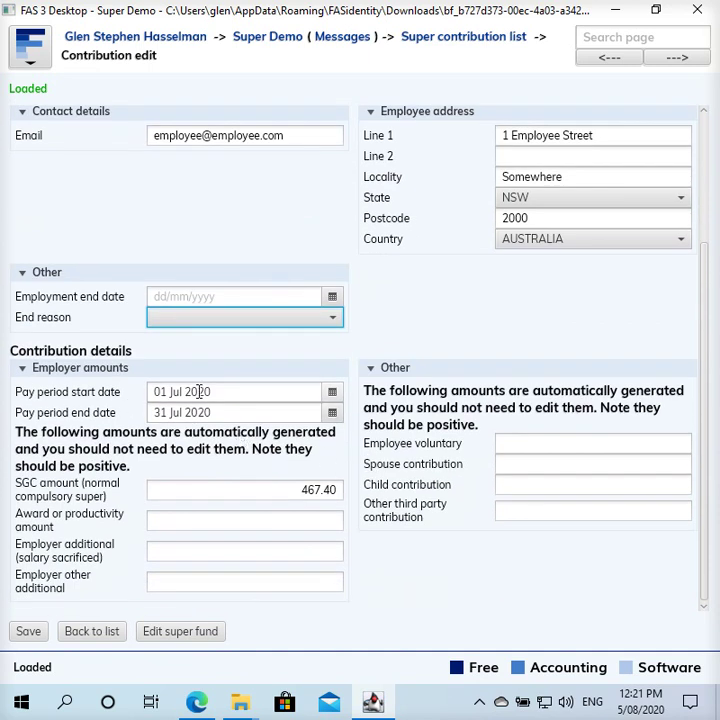
pyautogui.click(299, 521)
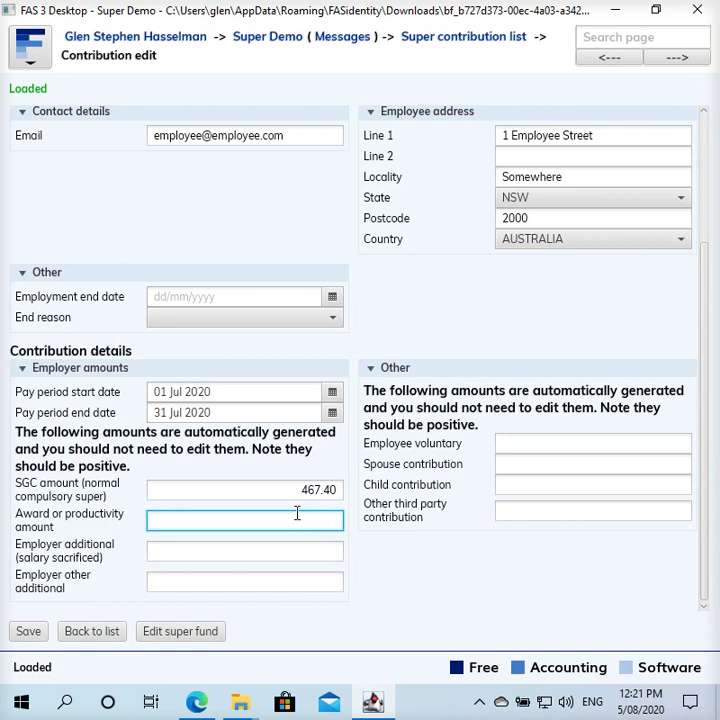
pyautogui.click(285, 489)
pyautogui.click(290, 522)
pyautogui.click(291, 554)
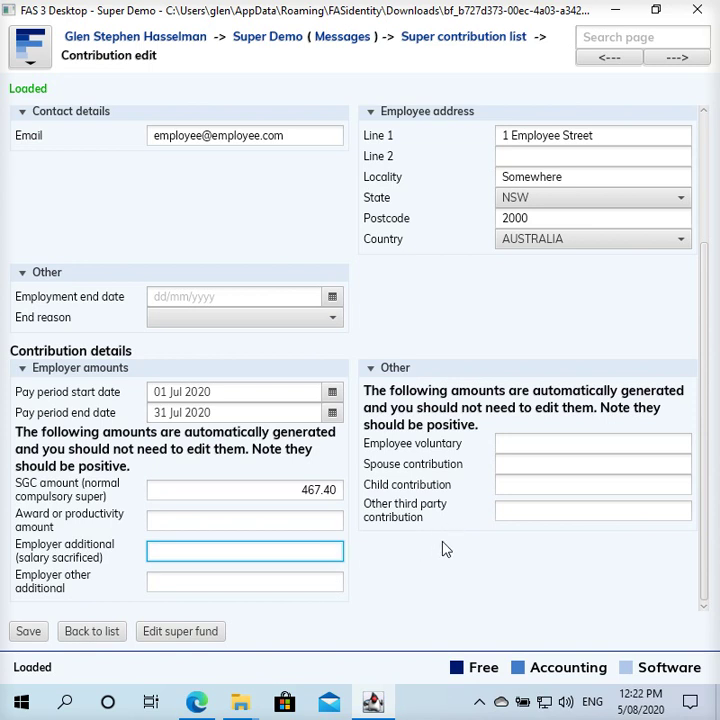
pyautogui.click(524, 513)
pyautogui.click(334, 557)
# Return to the contributions list and open the Lodge page for the 01 Jul–30 Sep 2020 contribution
pyautogui.click(448, 44)
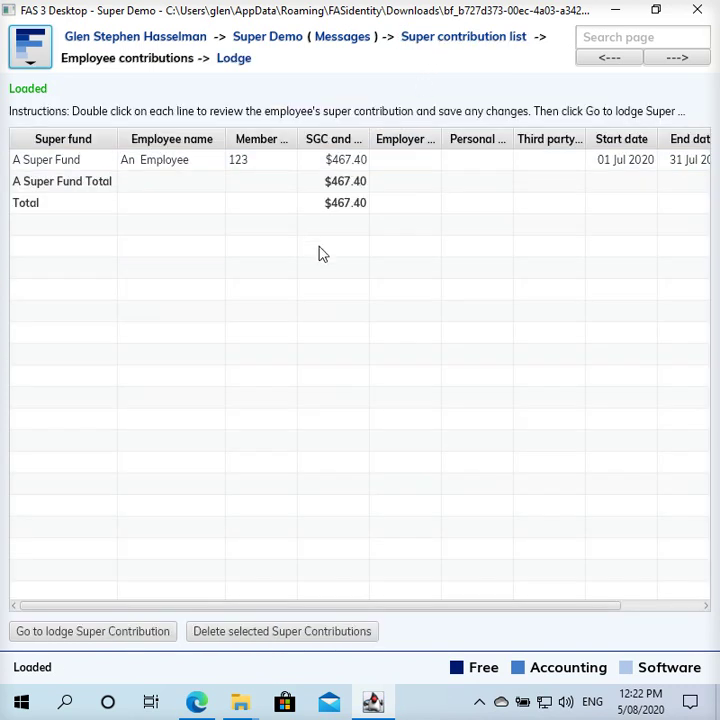
pyautogui.click(241, 63)
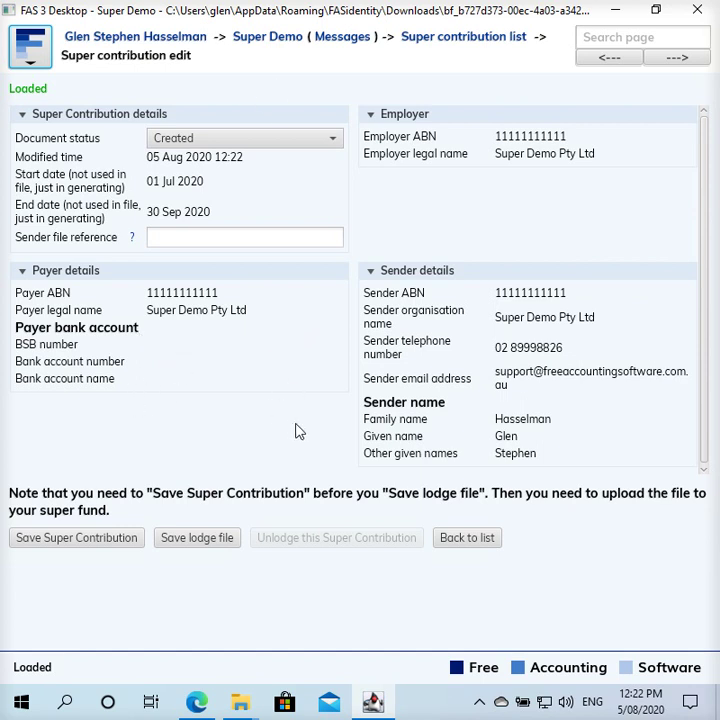
# Enter sender file reference SUPERSEP2020 and save the super contribution
pyautogui.click(294, 242)
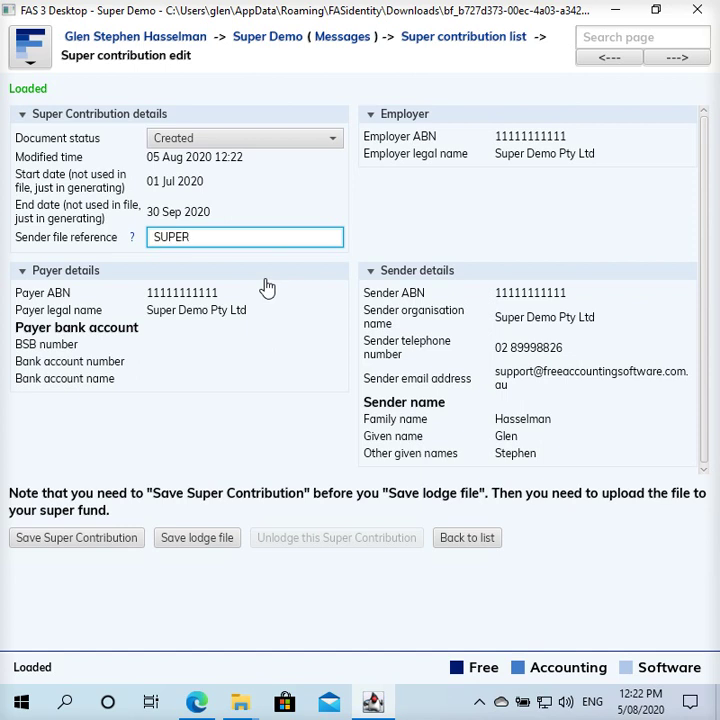
pyautogui.write('SUPERSEP2020')
pyautogui.click(78, 541)
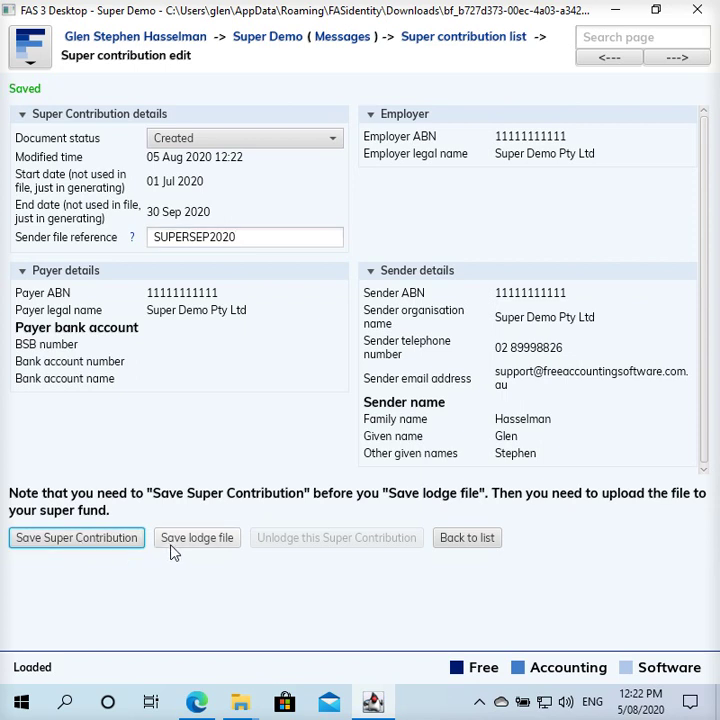
# Add .csv to the lodge file name and save SuperContribution.csv to the Desktop, overwriting the old copy
pyautogui.click(196, 538)
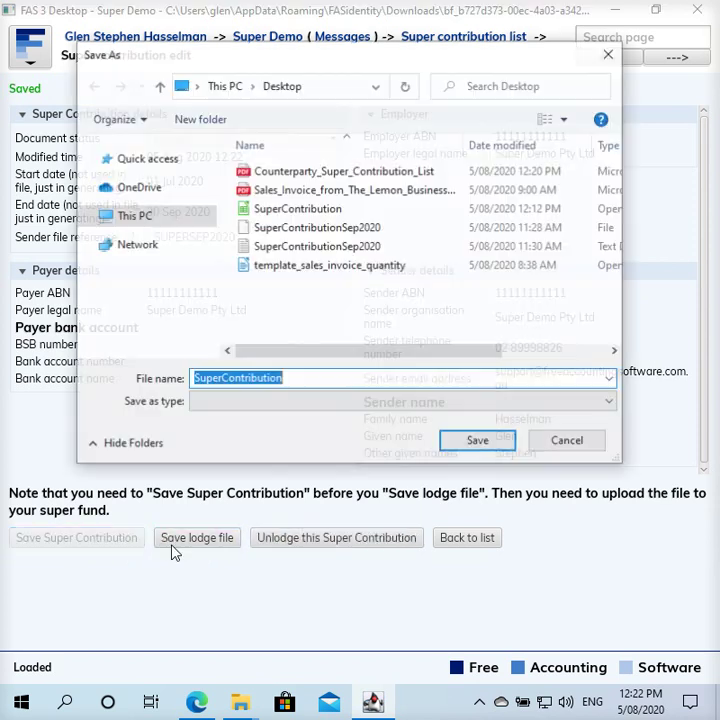
pyautogui.click(307, 380)
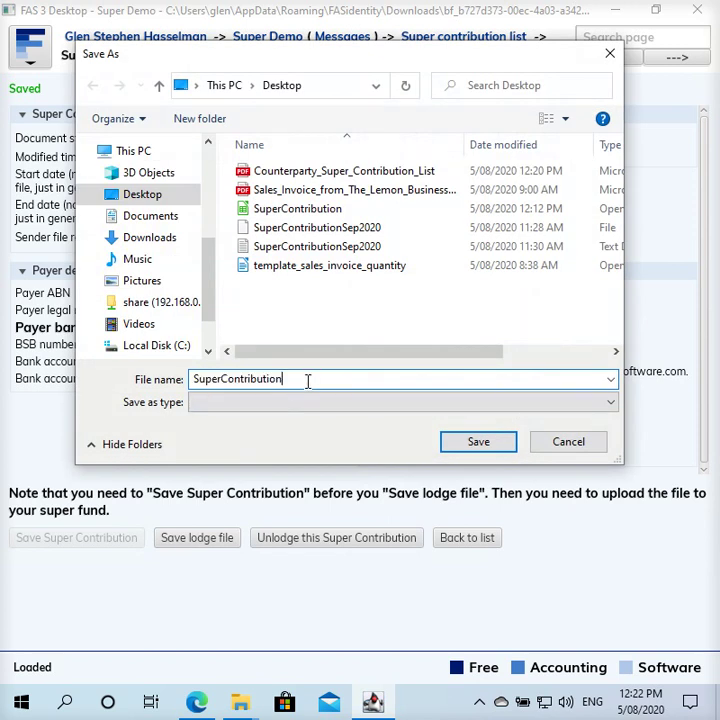
pyautogui.write('.csv')
pyautogui.moveTo(282, 380); pyautogui.dragTo(313, 380)
pyautogui.click(312, 380)
pyautogui.click(475, 442)
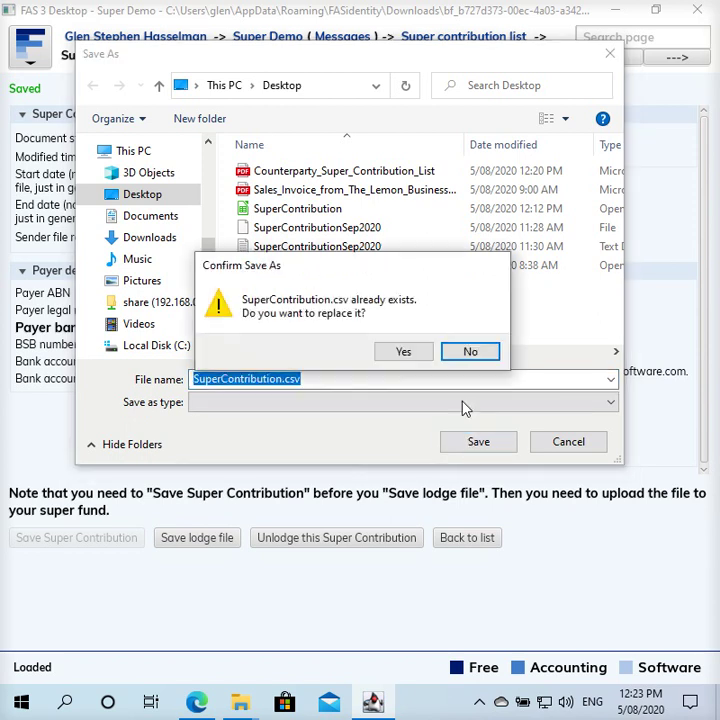
pyautogui.click(406, 354)
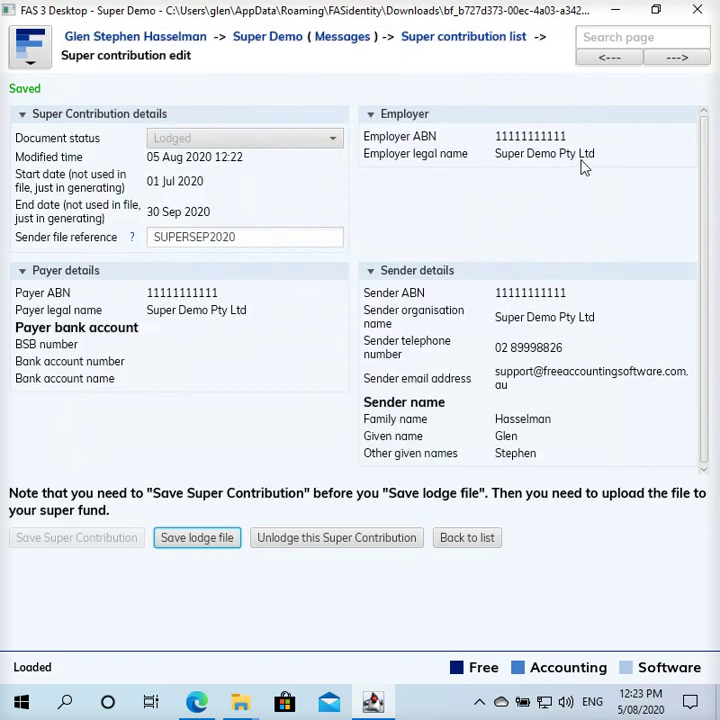
# Open SuperContribution.csv from the desktop in LibreOffice Calc with the default text import settings
pyautogui.click(612, 18)
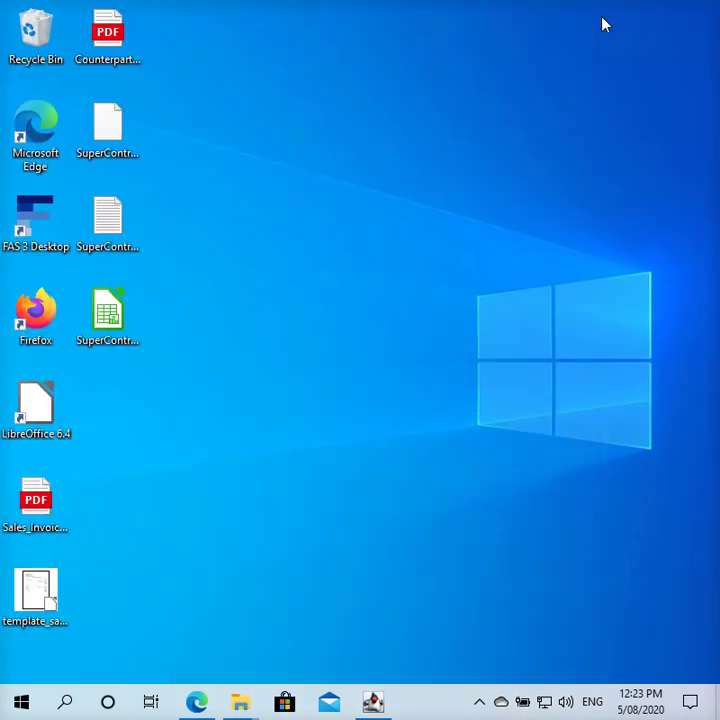
pyautogui.doubleClick(112, 316)
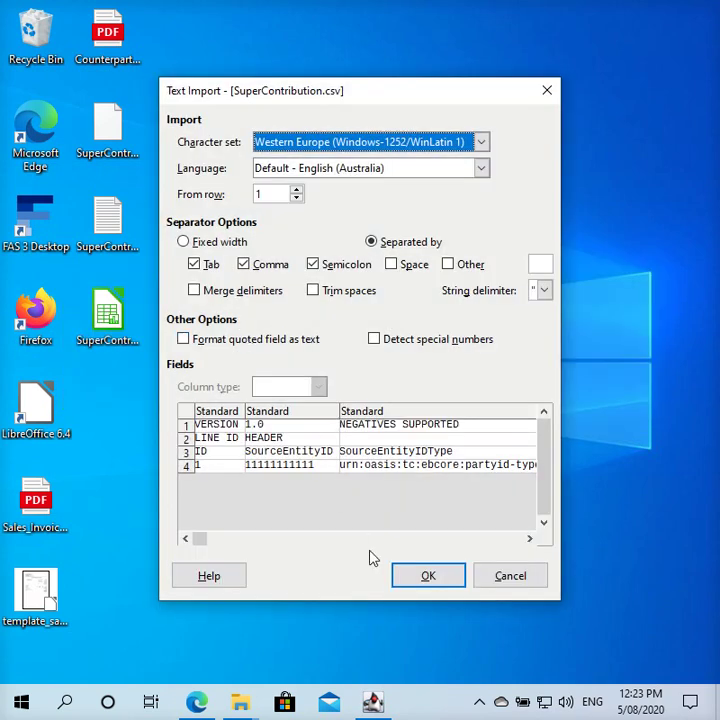
pyautogui.click(423, 581)
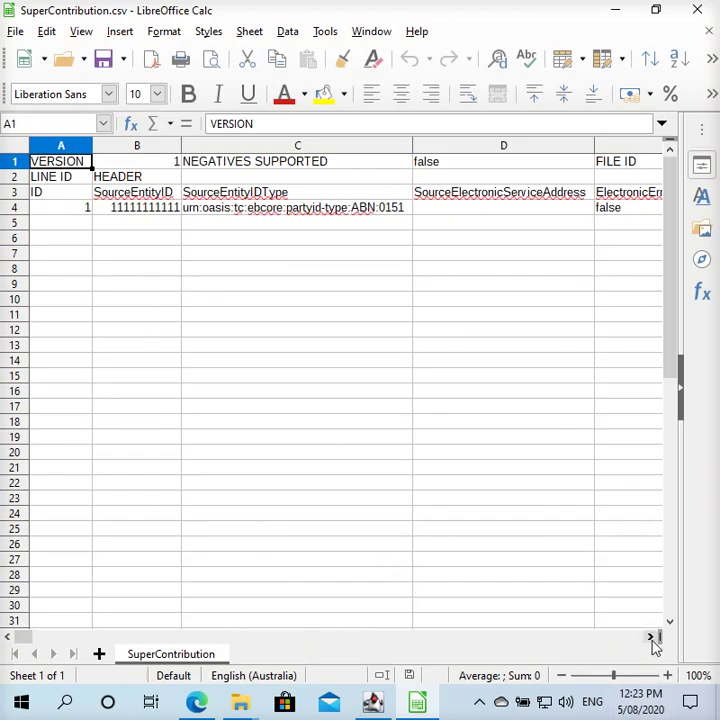
# Review the sheet's VERSION, HEADER and ID rows, then minimize Calc
pyautogui.moveTo(650, 637); pyautogui.dragTo(650, 637)
pyautogui.moveTo(193, 637); pyautogui.dragTo(32, 641)
pyautogui.click(53, 194)
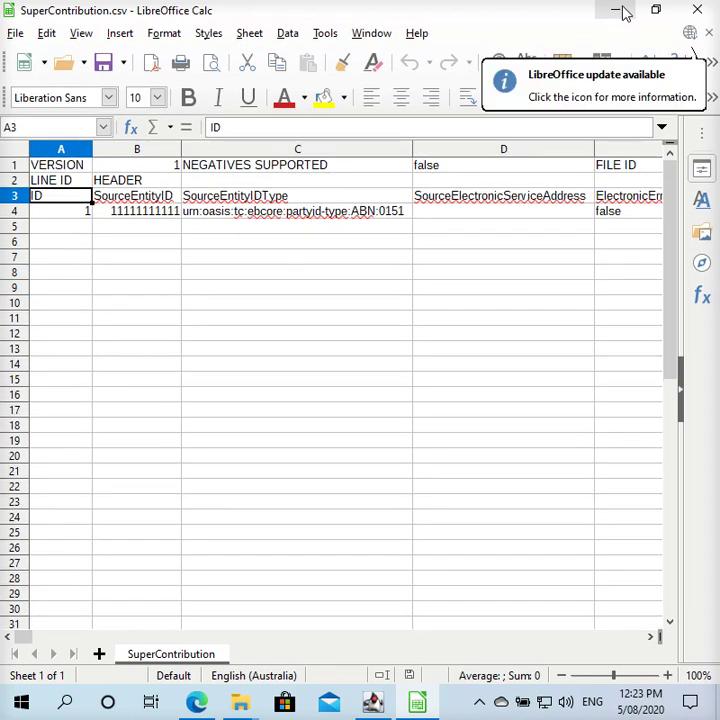
pyautogui.click(617, 10)
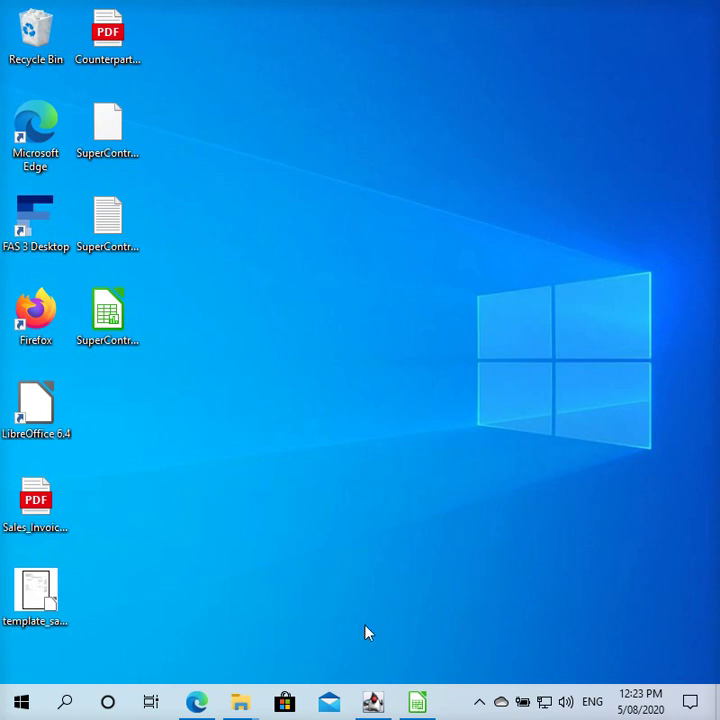
# Restore FAS and view the July–September 2020 contribution's employee lines from the list
pyautogui.click(373, 703)
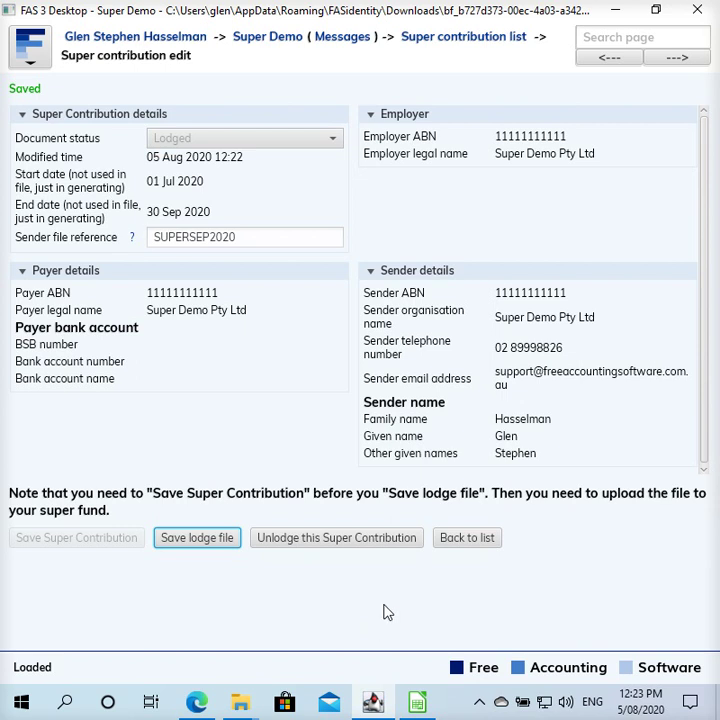
pyautogui.click(472, 38)
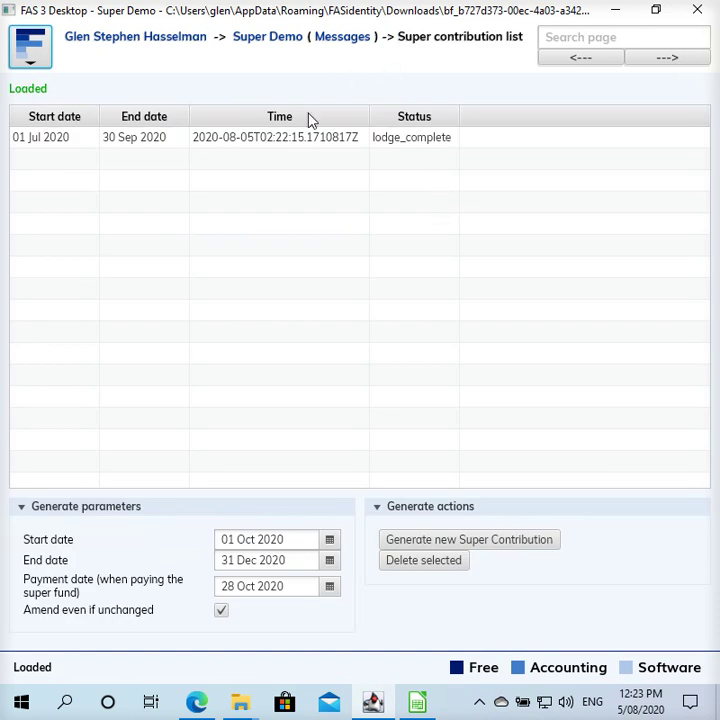
pyautogui.click(286, 141)
pyautogui.doubleClick(286, 141)
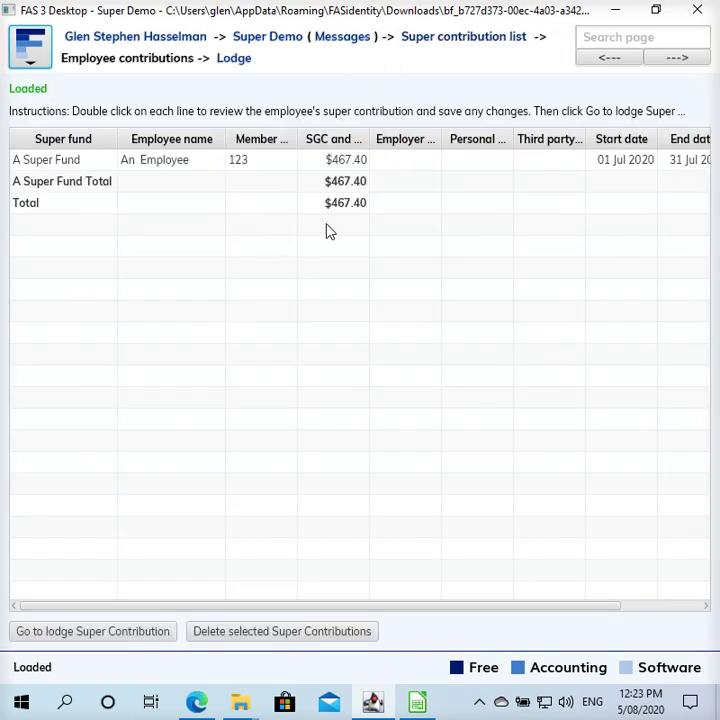
pyautogui.click(463, 38)
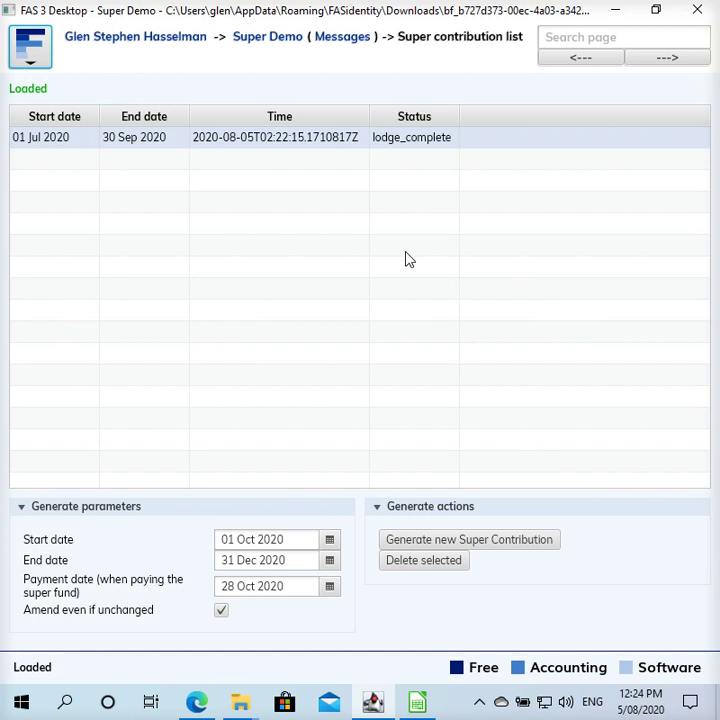
# Reopen the lodge_complete contribution to view its lodgement details, then return to the list
pyautogui.doubleClick(447, 140)
pyautogui.click(233, 62)
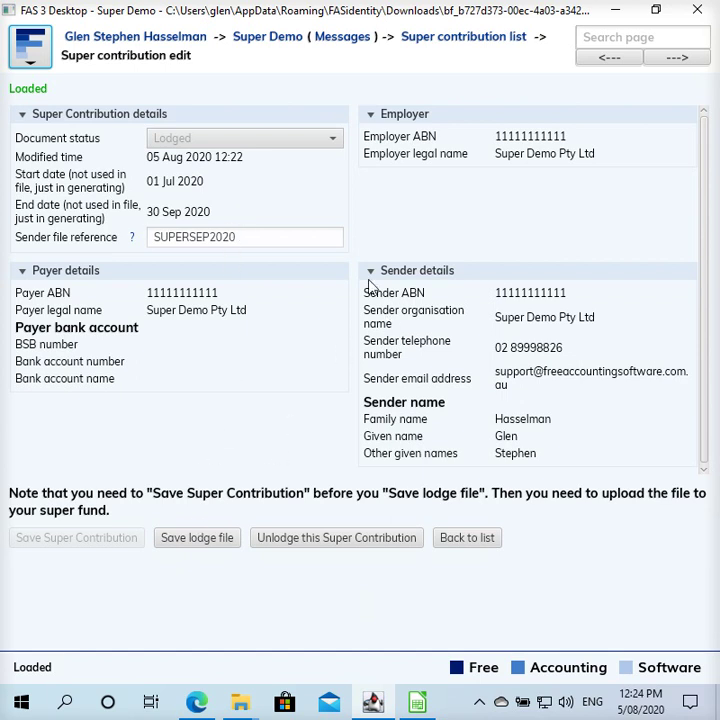
pyautogui.click(463, 40)
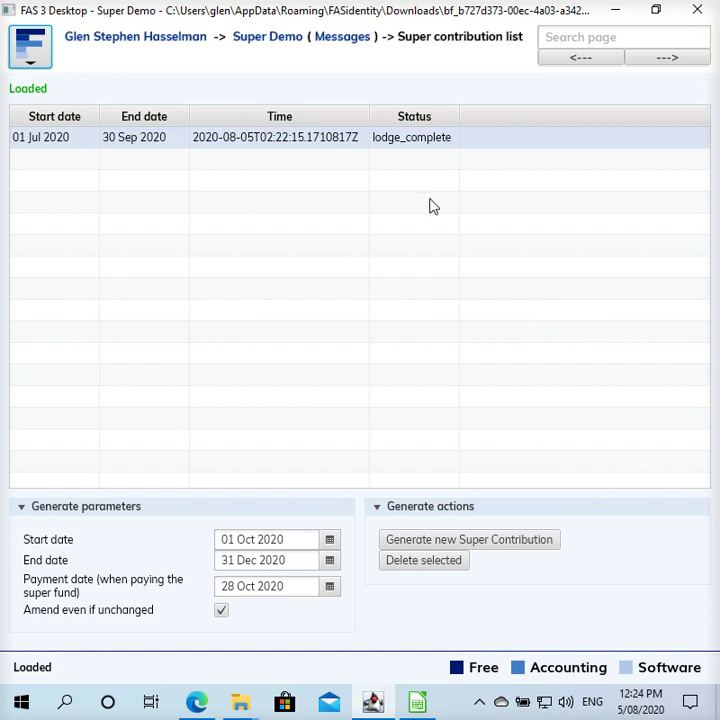
# Go back to the business file list and open Super Demo Pty Ltd
pyautogui.click(193, 46)
pyautogui.click(105, 330)
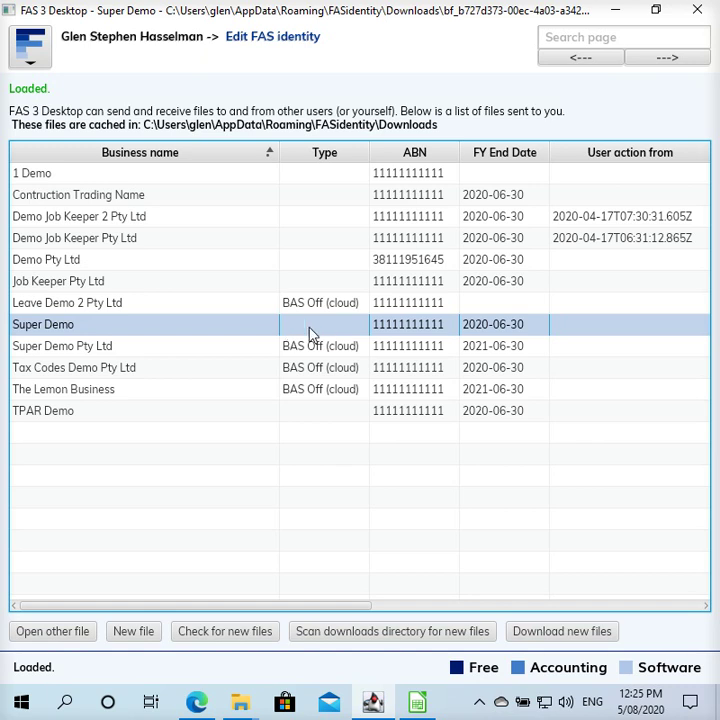
pyautogui.click(132, 346)
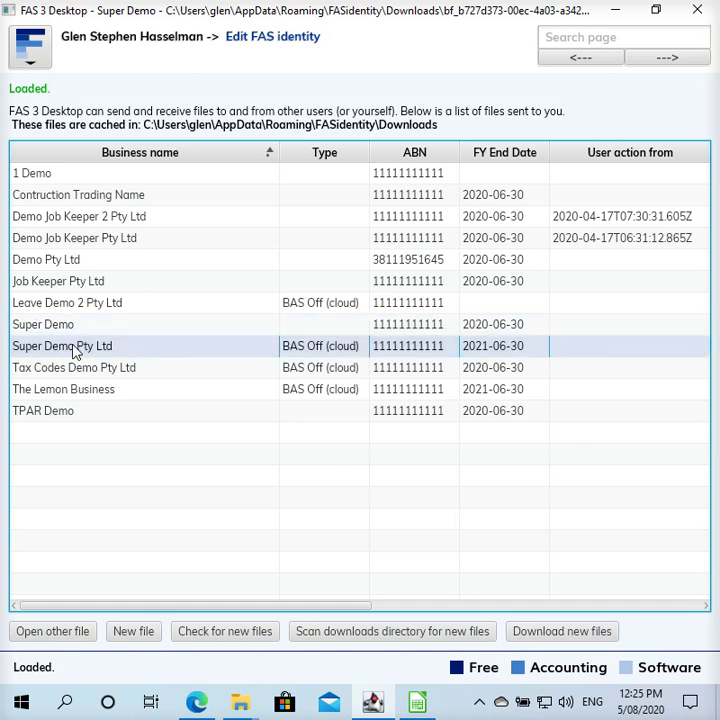
pyautogui.doubleClick(341, 350)
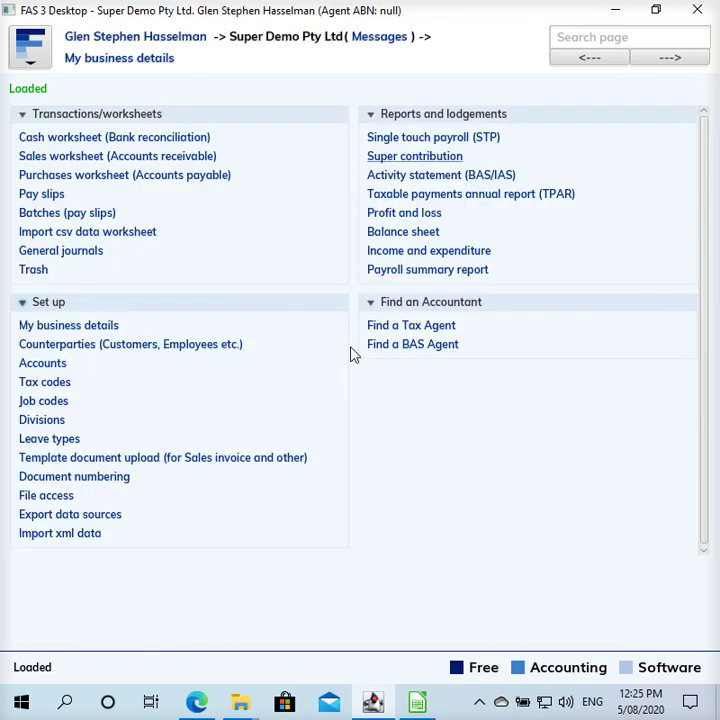
pyautogui.click(421, 234)
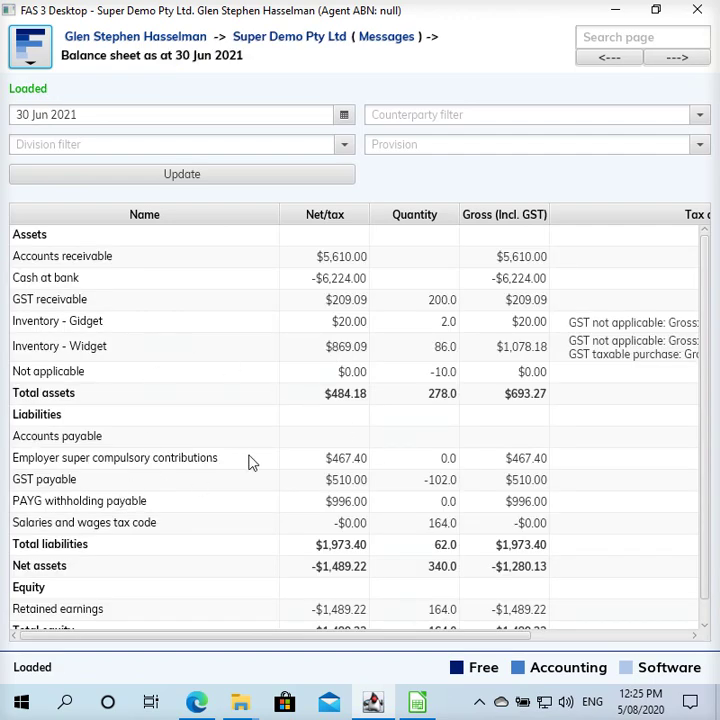
pyautogui.click(70, 460)
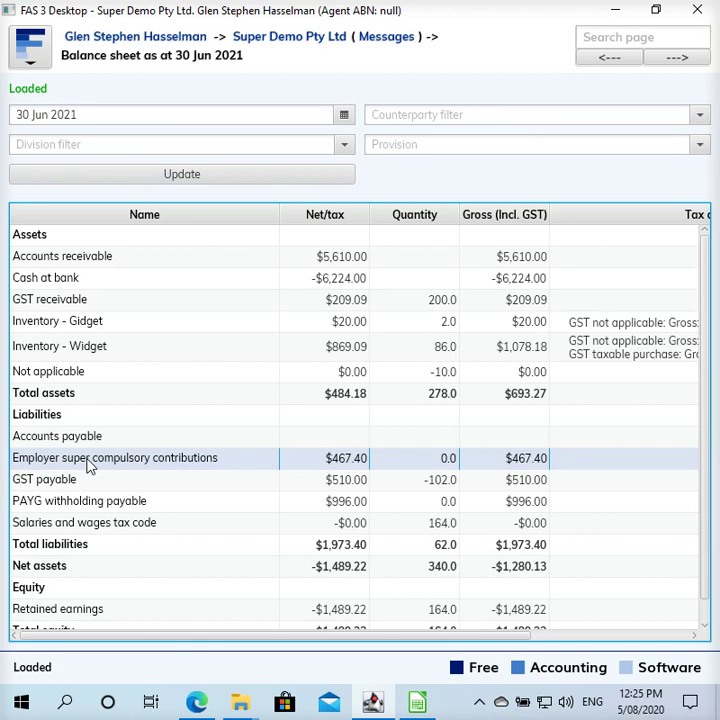
pyautogui.doubleClick(295, 462)
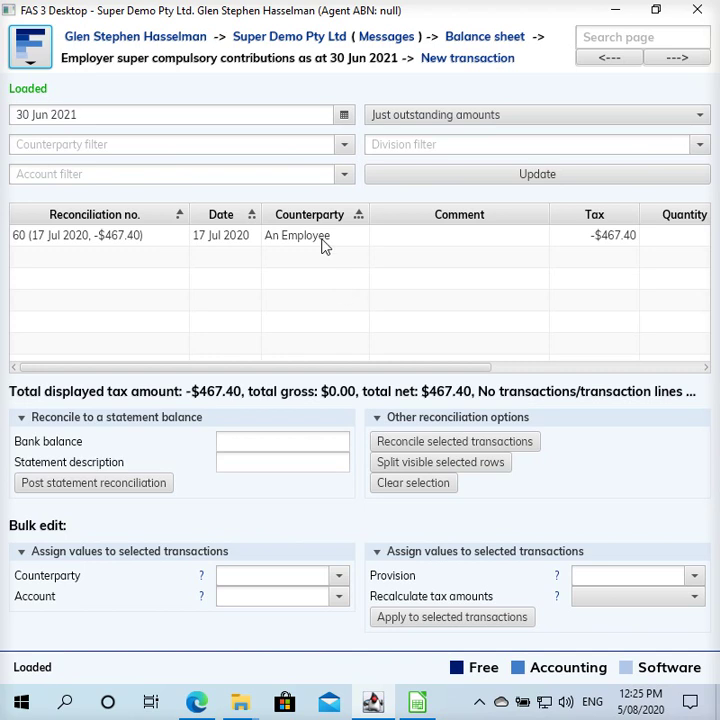
pyautogui.click(627, 241)
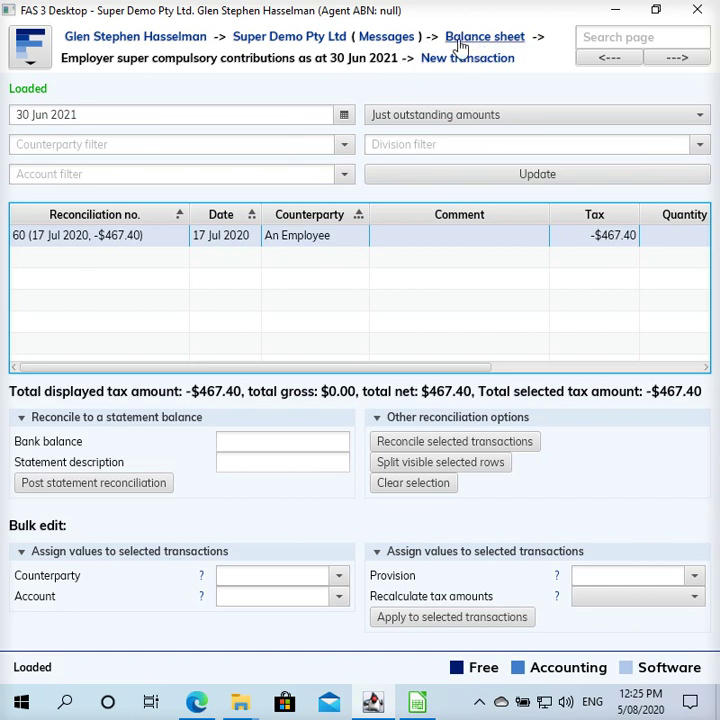
pyautogui.click(318, 38)
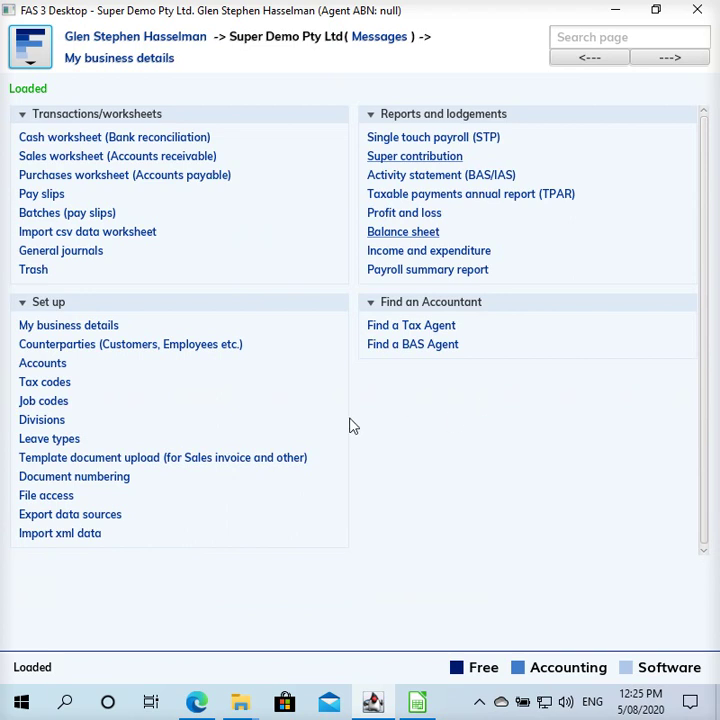
# Open the Super - Employer compulsory tax code and check its 100 percent Liability rate
pyautogui.click(58, 385)
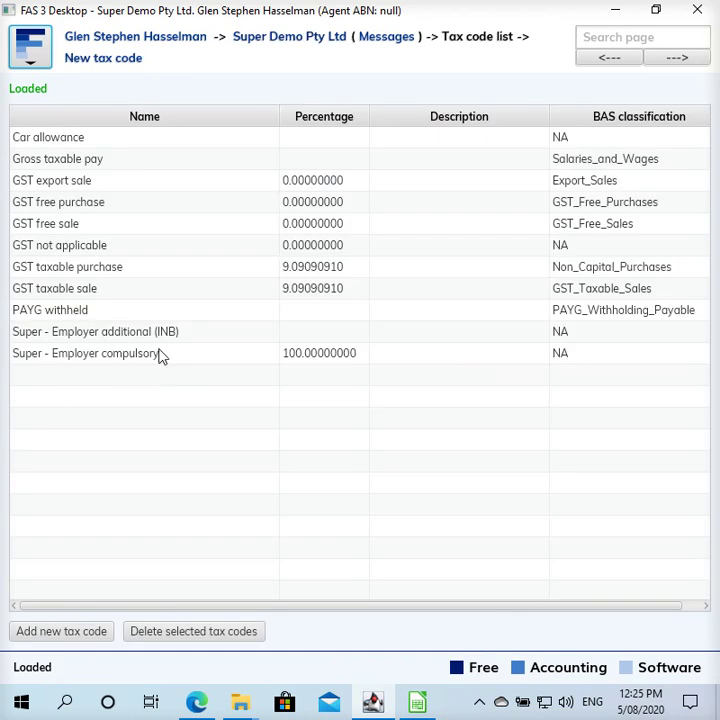
pyautogui.click(156, 363)
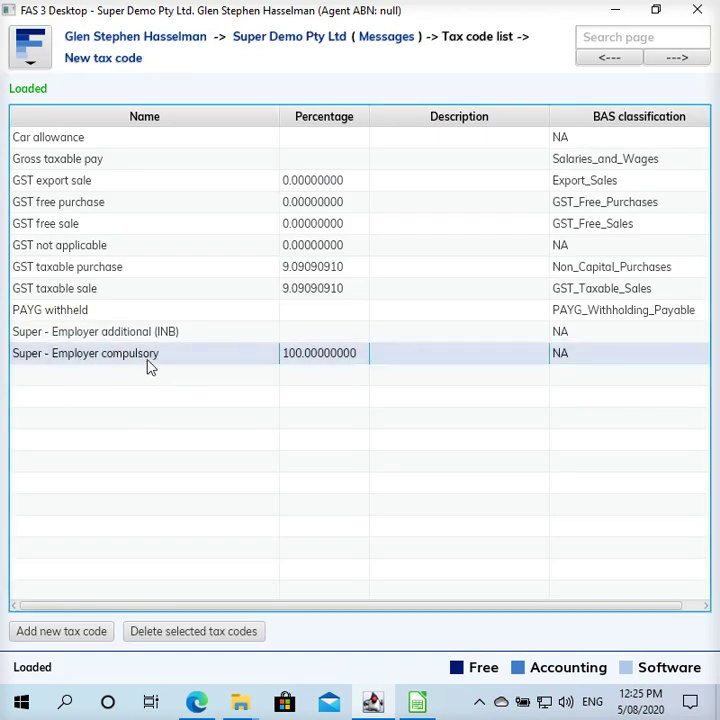
pyautogui.doubleClick(291, 364)
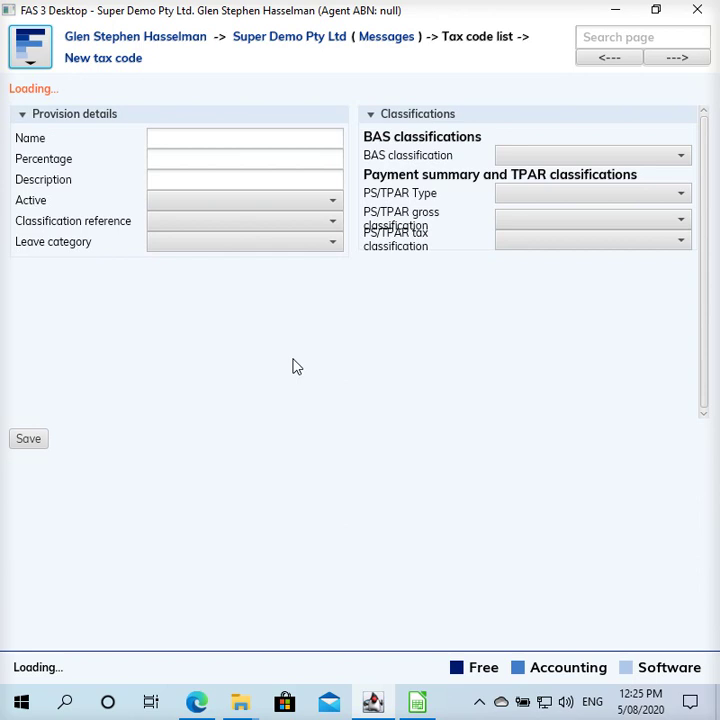
pyautogui.click(242, 157)
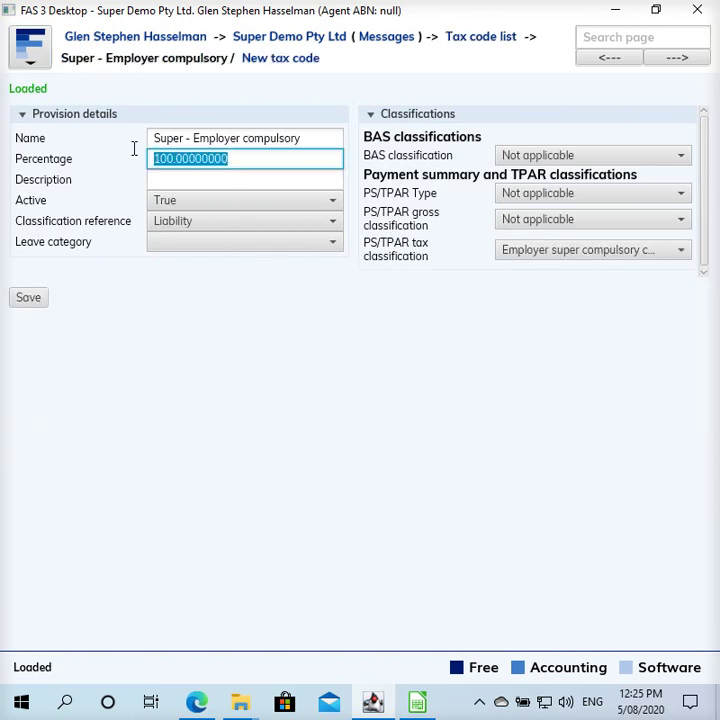
pyautogui.click(253, 162)
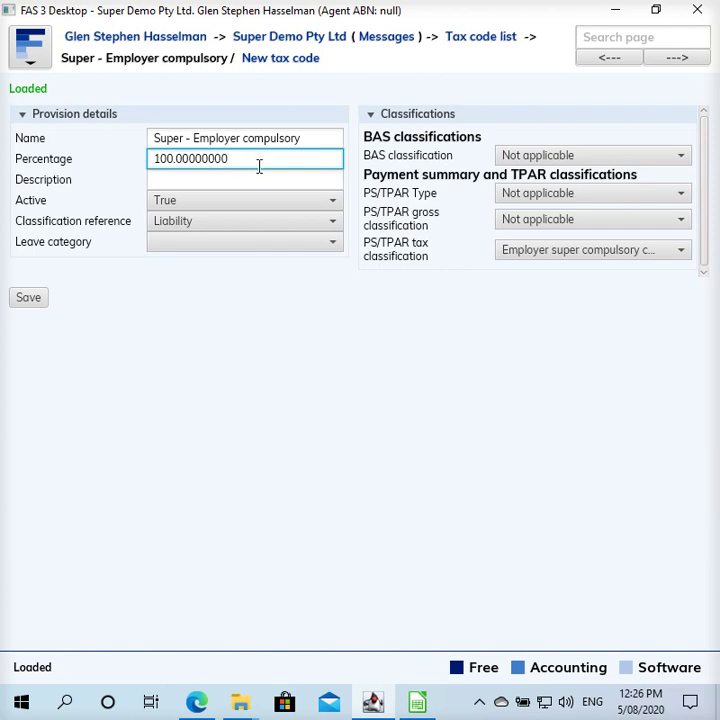
# Start a new cash transaction in the Cash worksheet dated 28 Oct 2020
pyautogui.click(325, 42)
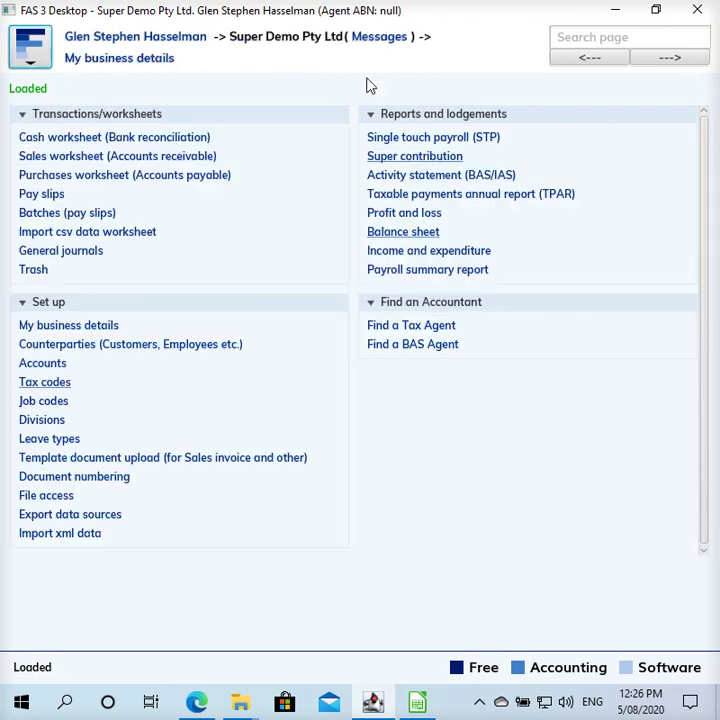
pyautogui.click(145, 140)
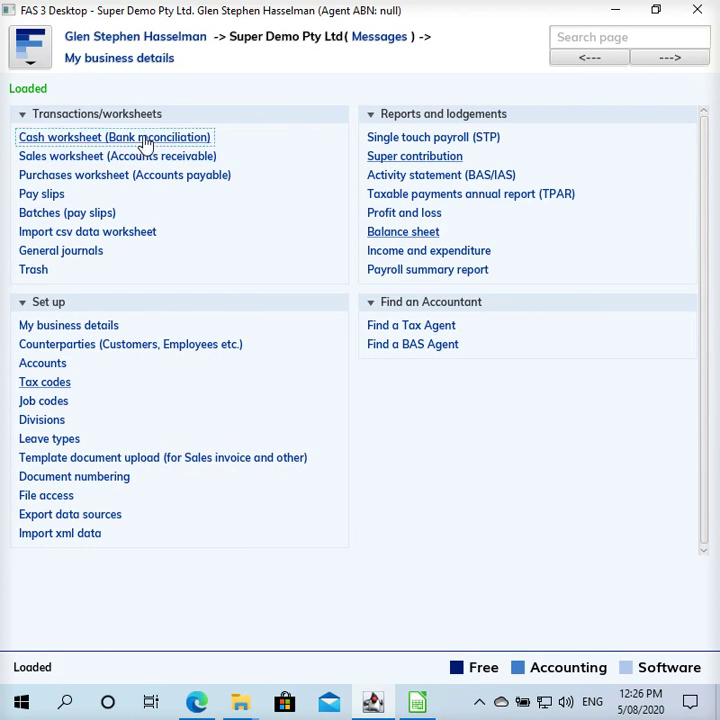
pyautogui.click(337, 60)
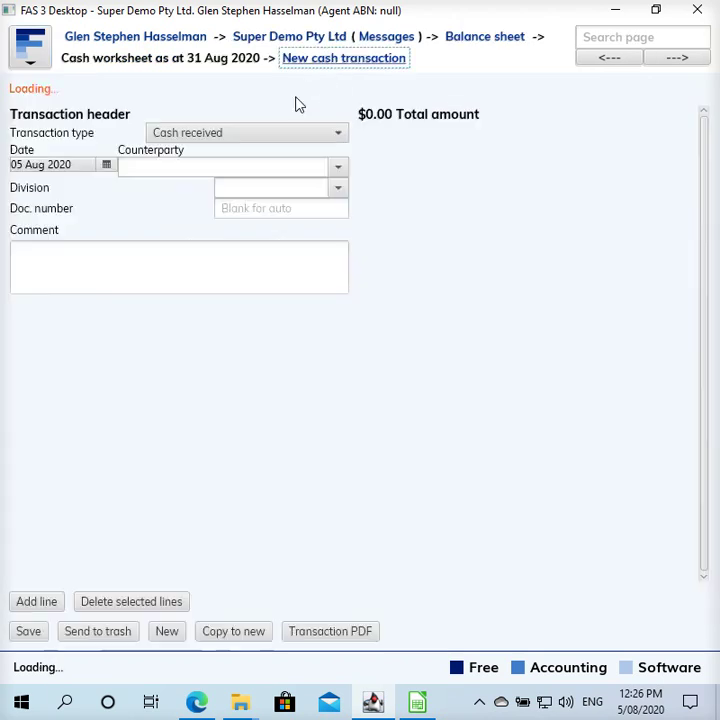
pyautogui.click(106, 166)
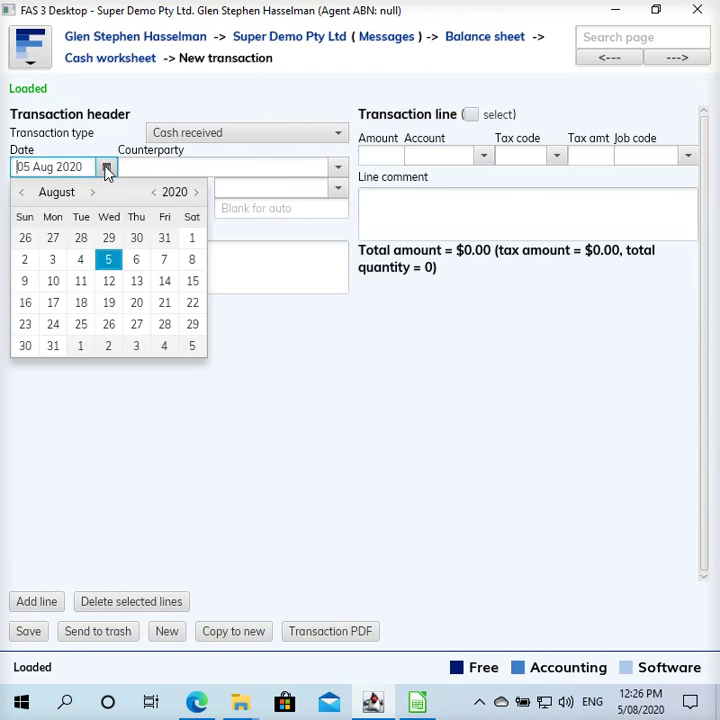
pyautogui.click(92, 192)
pyautogui.click(92, 192)
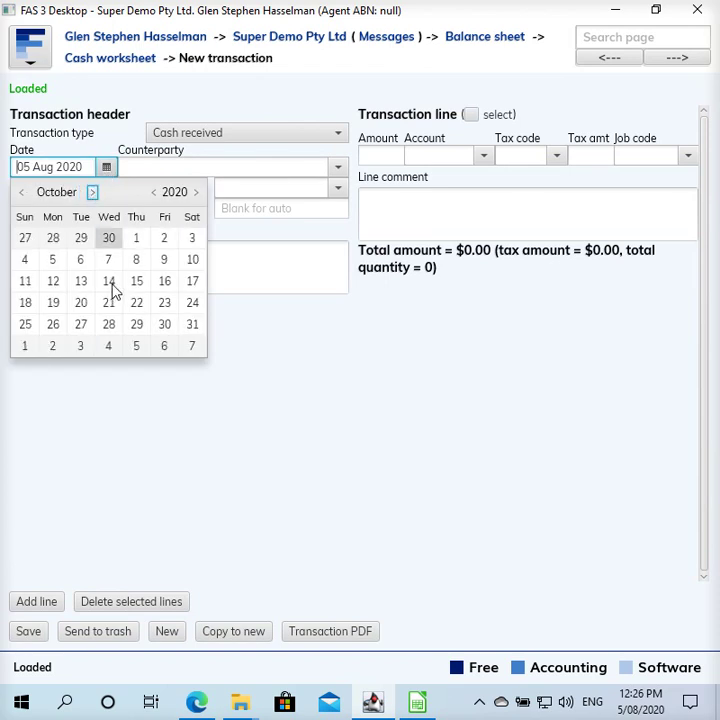
pyautogui.click(109, 324)
# Set the counterparty to A Super Fund and the comment to 'Payment of Sep 2020 Super'
pyautogui.click(192, 167)
pyautogui.write('sup')
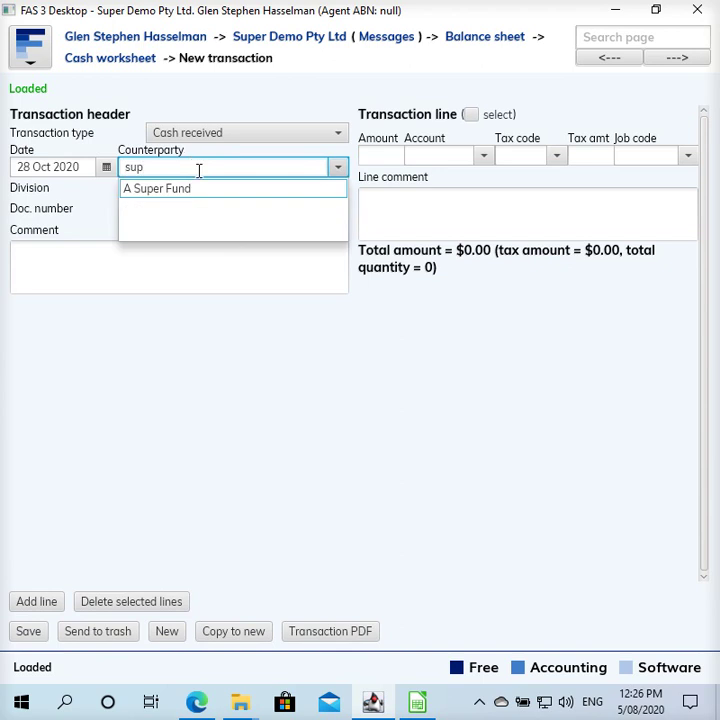
pyautogui.click(202, 188)
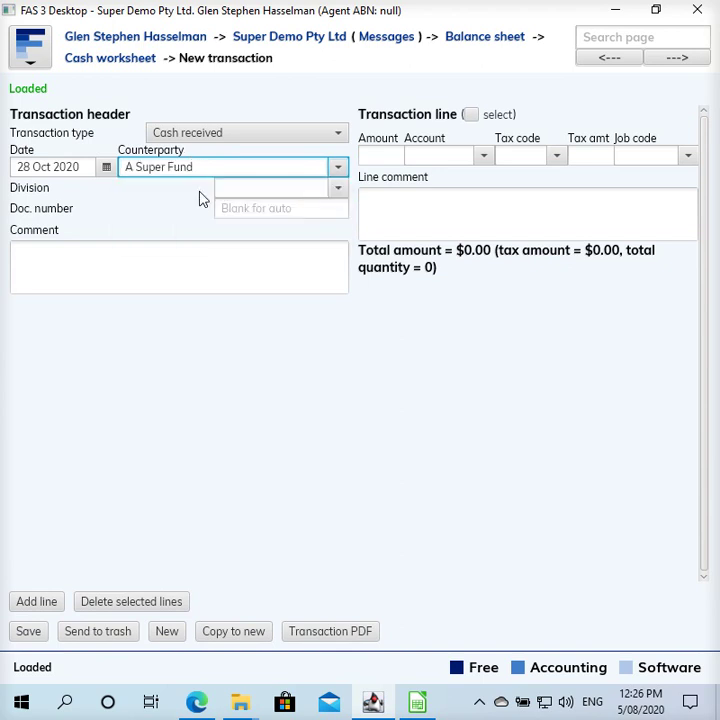
pyautogui.click(270, 285)
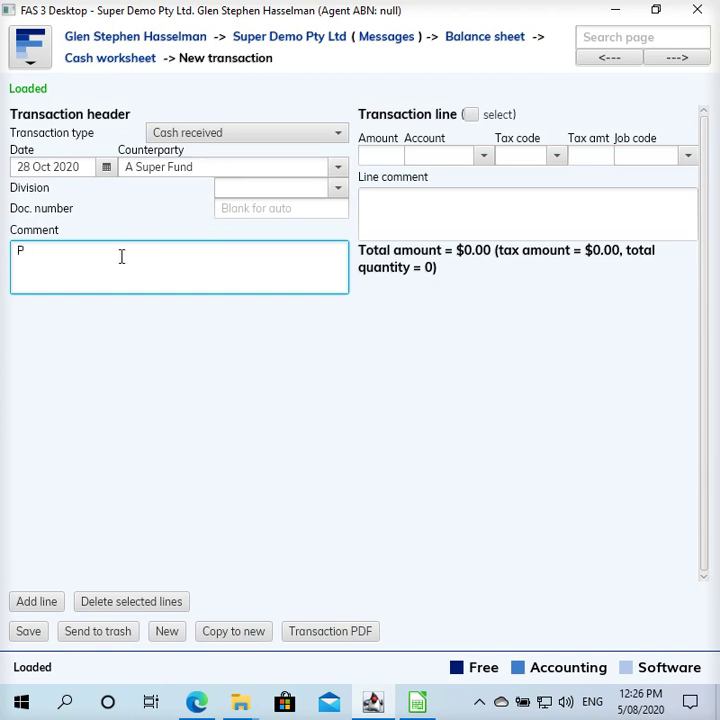
pyautogui.write('aym')
pyautogui.write('ent of Sep 2020 Super')
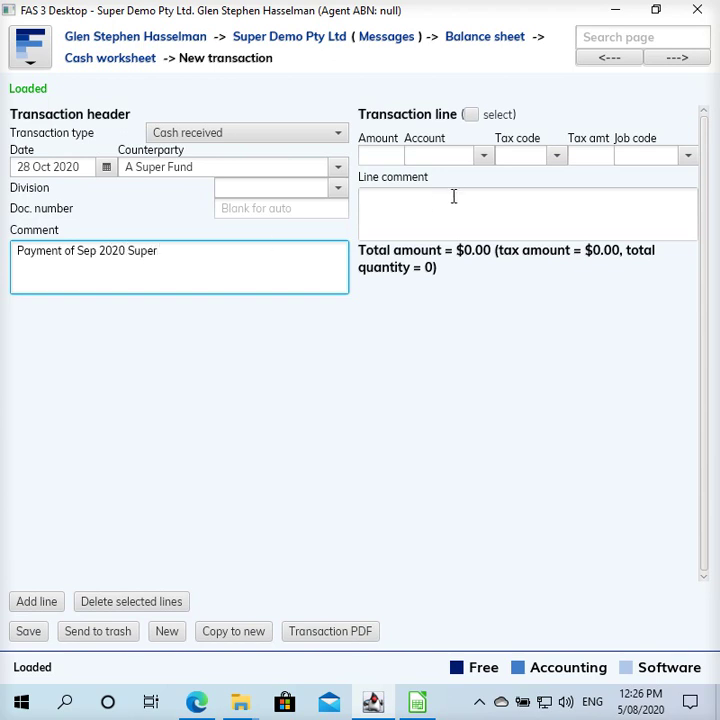
pyautogui.click(376, 155)
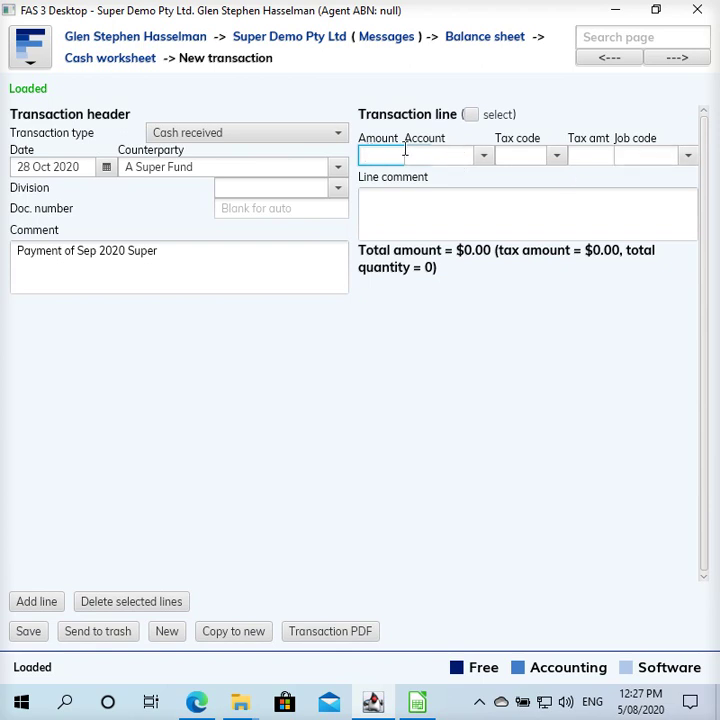
# Add a $467.40 line to the Super - Employer compulsory account with its Super tax code
pyautogui.write('467.4')
pyautogui.click(483, 155)
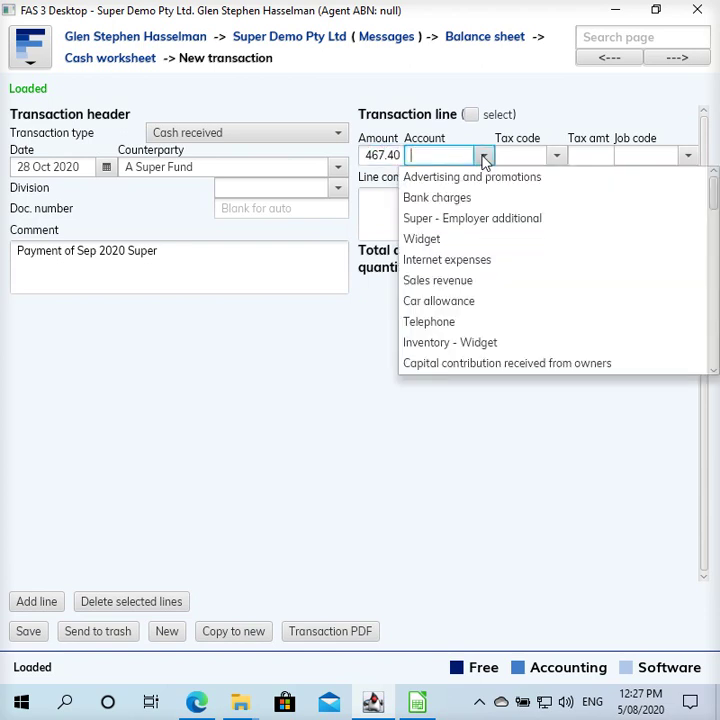
pyautogui.click(482, 158)
pyautogui.write('super')
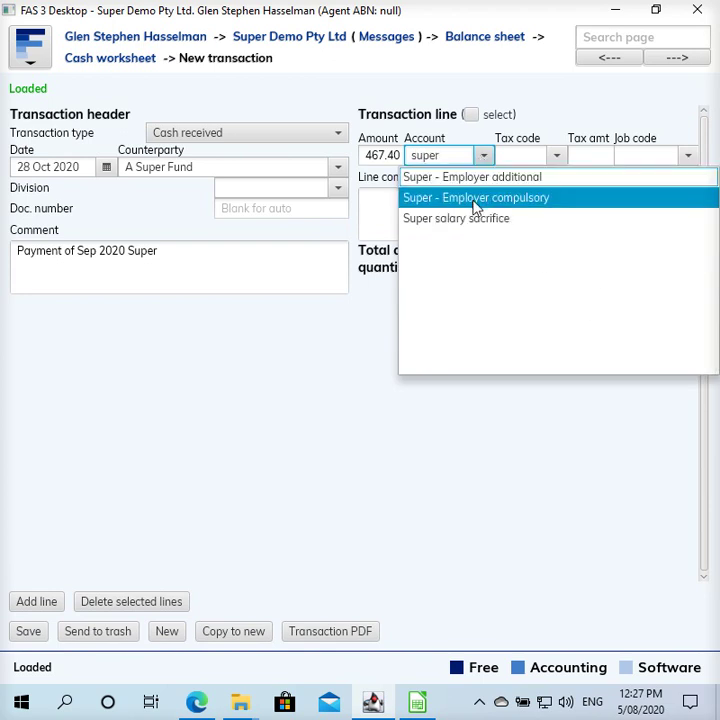
pyautogui.click(475, 198)
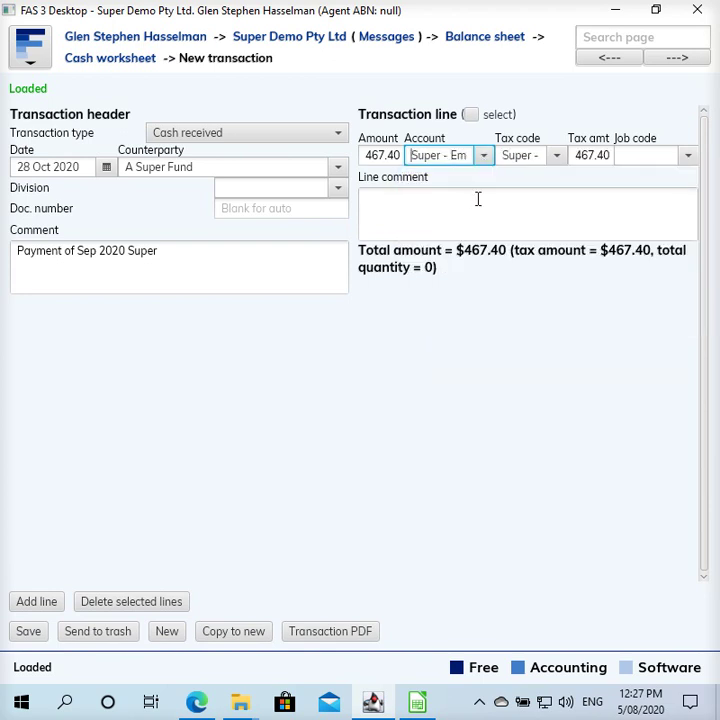
pyautogui.click(556, 156)
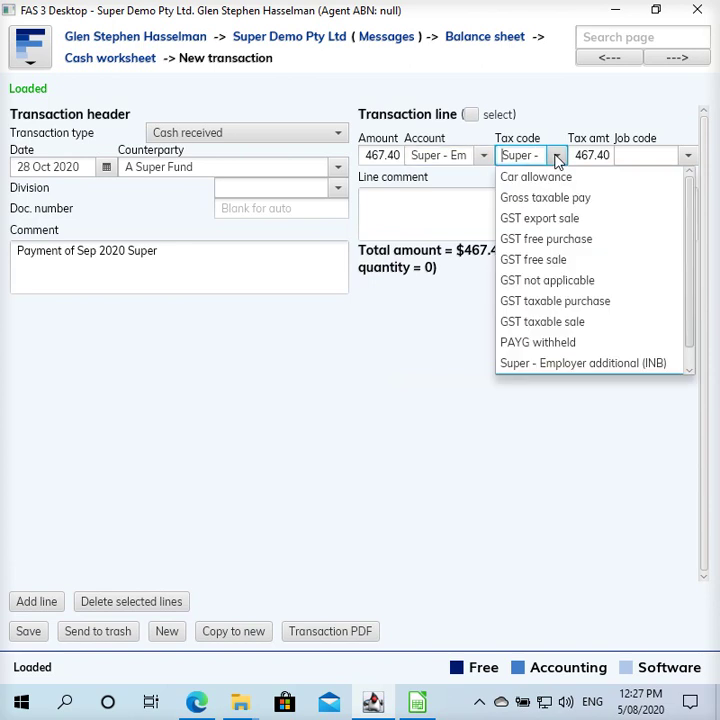
pyautogui.scroll(-1, 570, 245)
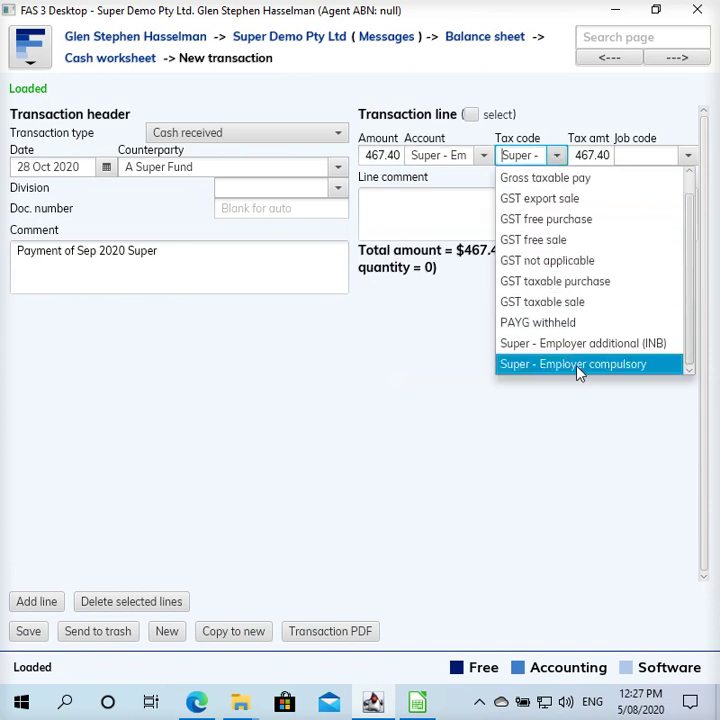
pyautogui.click(558, 157)
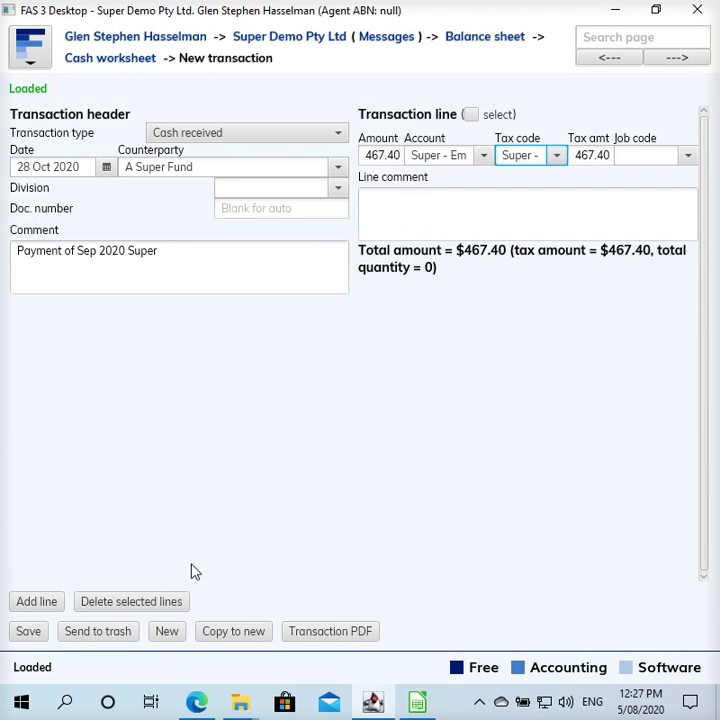
# Change the transaction type to Cash payment and save the transaction
pyautogui.click(192, 136)
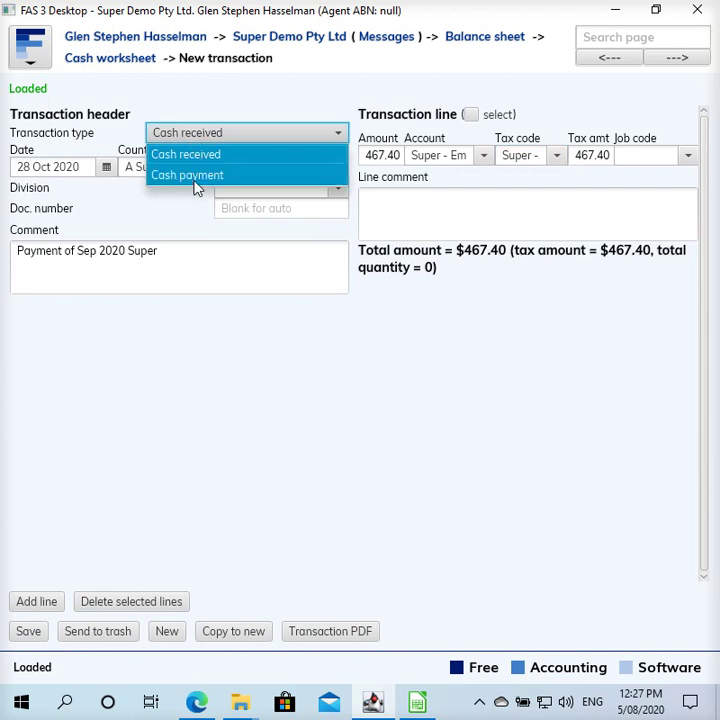
pyautogui.click(196, 178)
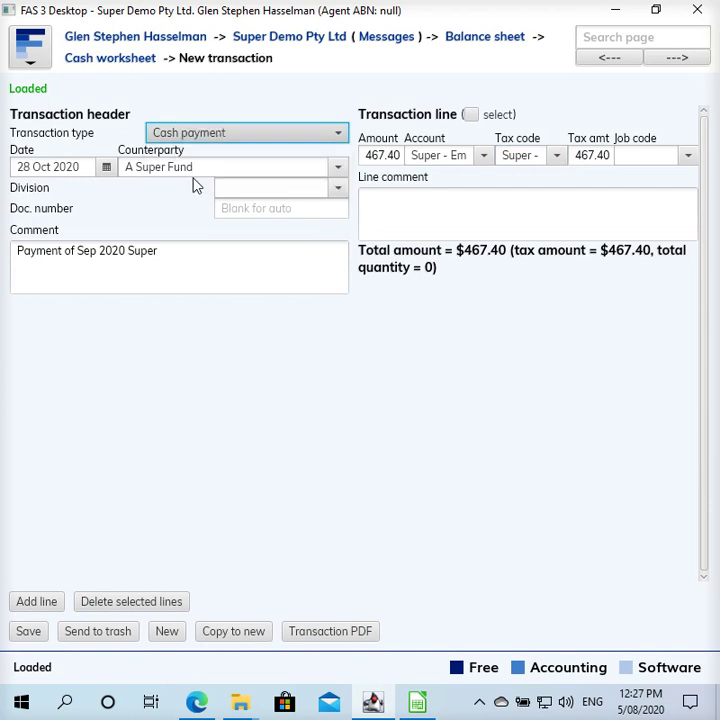
pyautogui.click(32, 636)
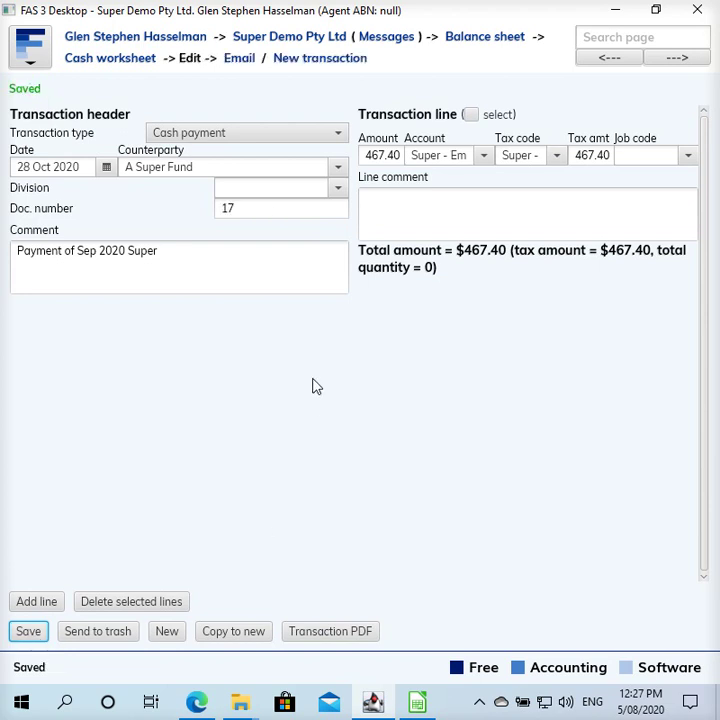
# Update the balance sheet to 31 Oct 2020 and check employer super contributions show $0.00
pyautogui.click(494, 40)
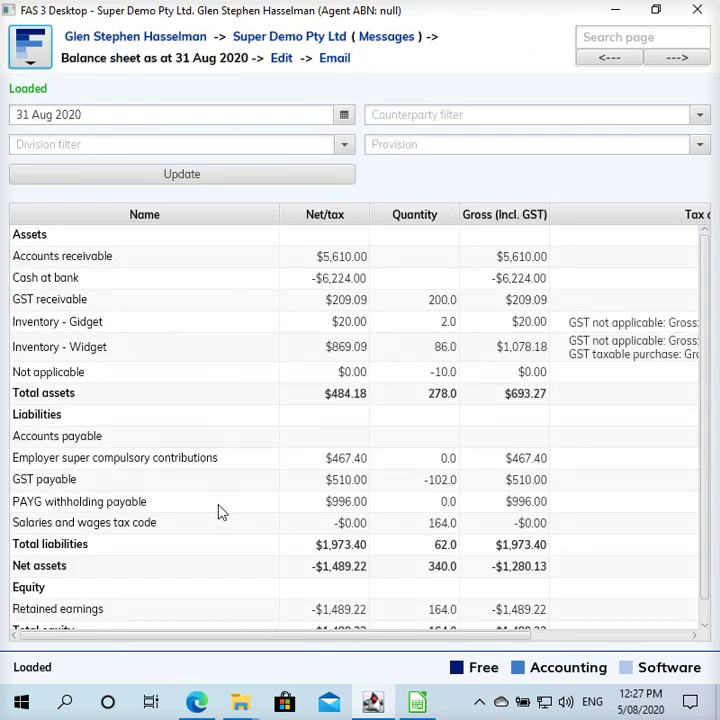
pyautogui.click(307, 466)
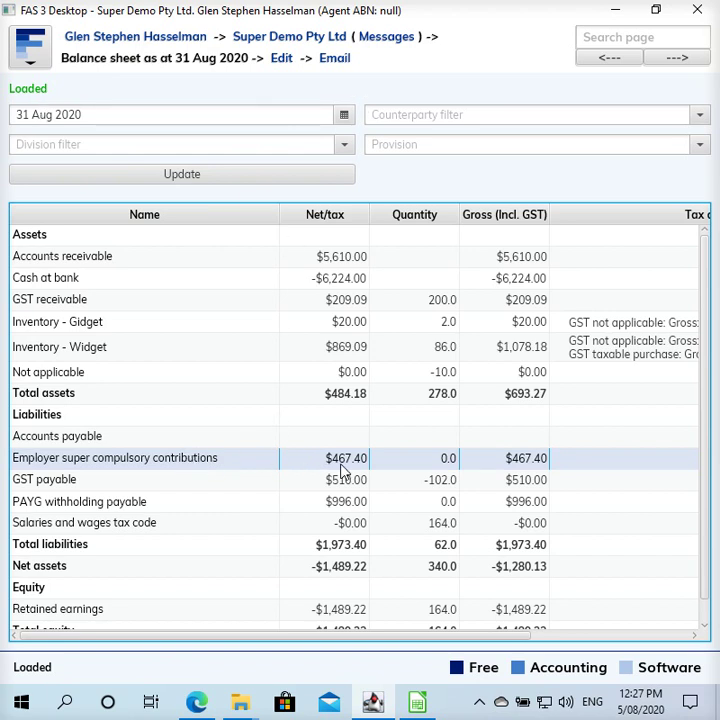
pyautogui.click(46, 114)
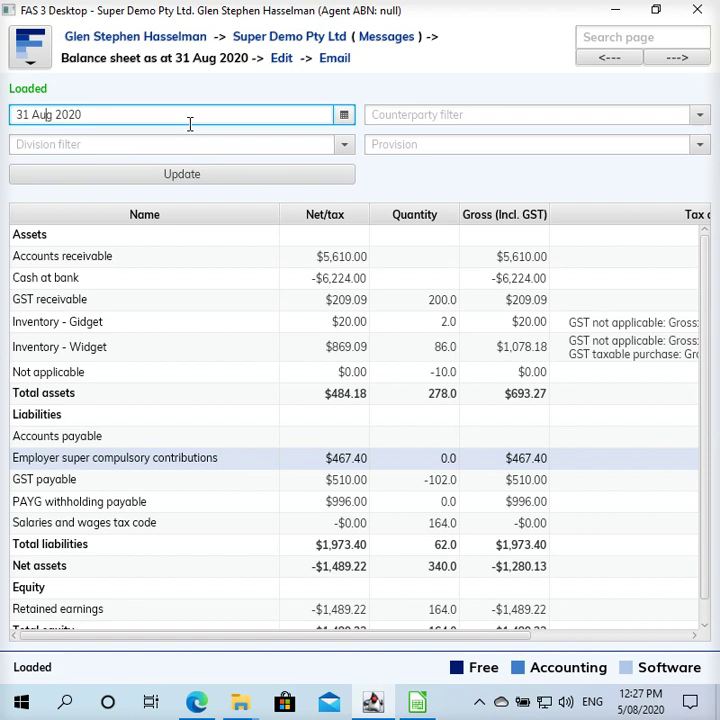
pyautogui.click(344, 116)
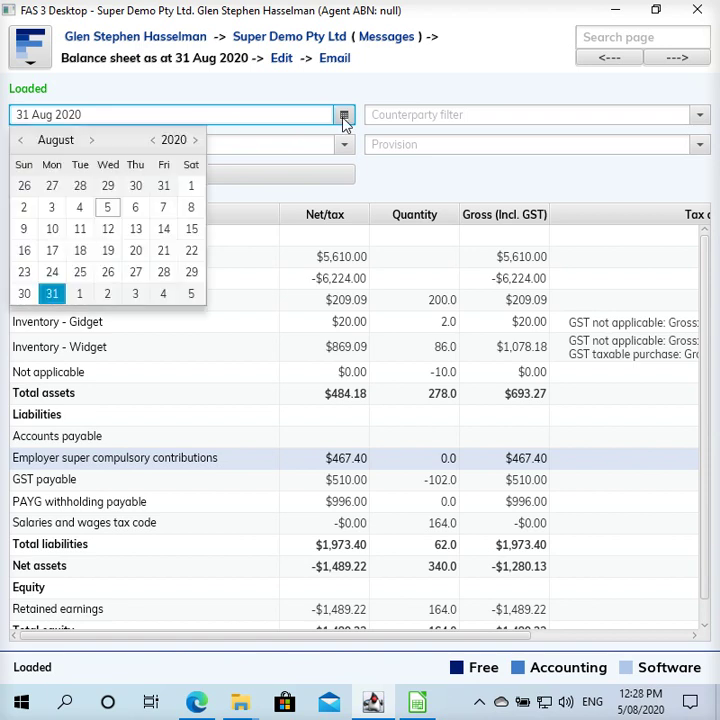
pyautogui.click(92, 141)
pyautogui.click(92, 141)
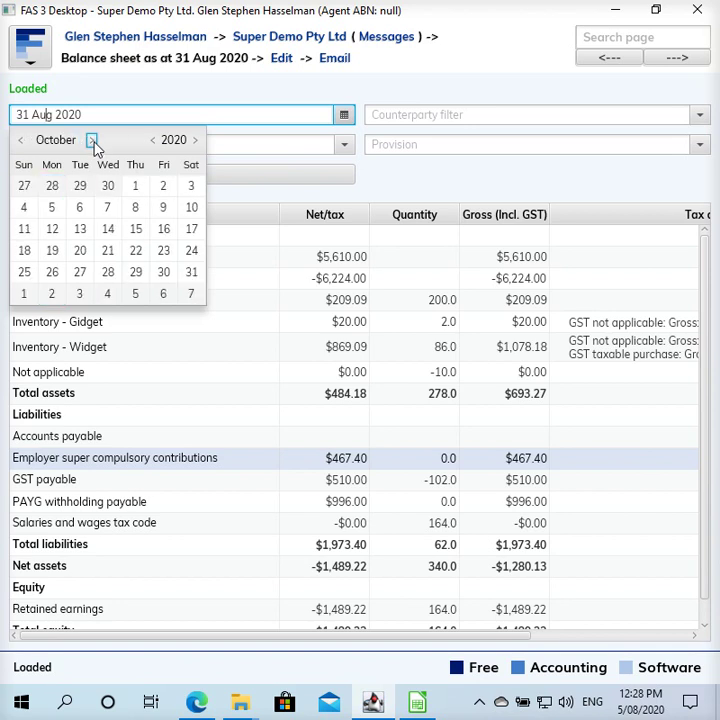
pyautogui.click(191, 274)
pyautogui.click(213, 180)
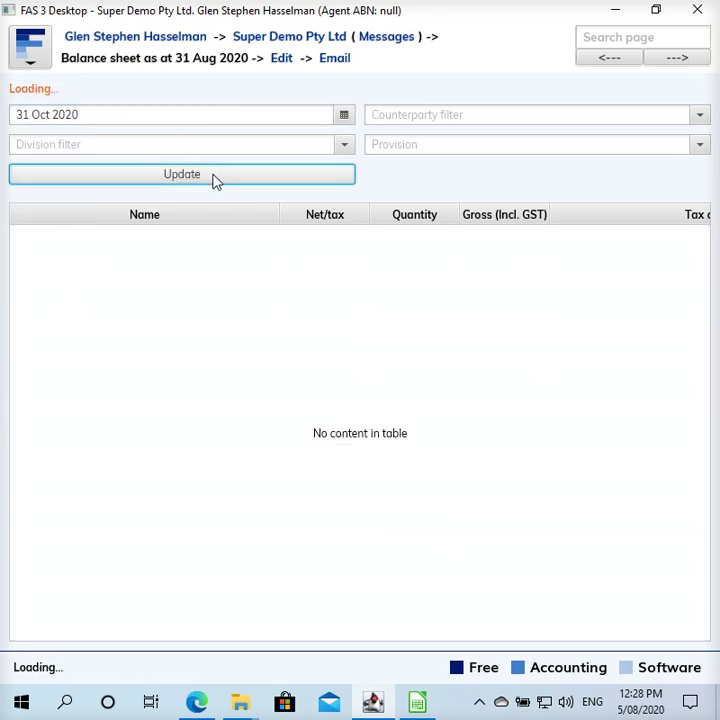
pyautogui.click(342, 456)
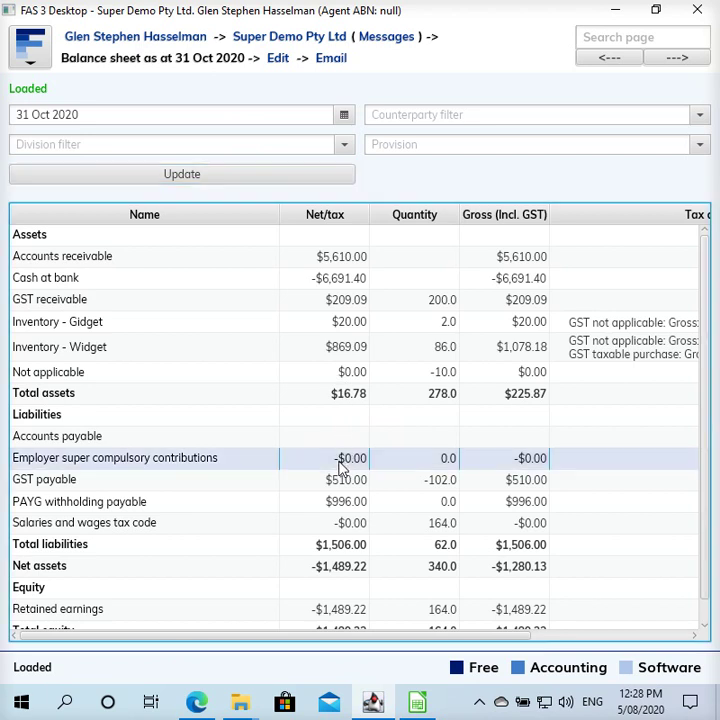
# Reconcile the -$467.40 employee super contribution with the $467.40 A Super Fund payment as reconciliation 60
pyautogui.doubleClick(348, 460)
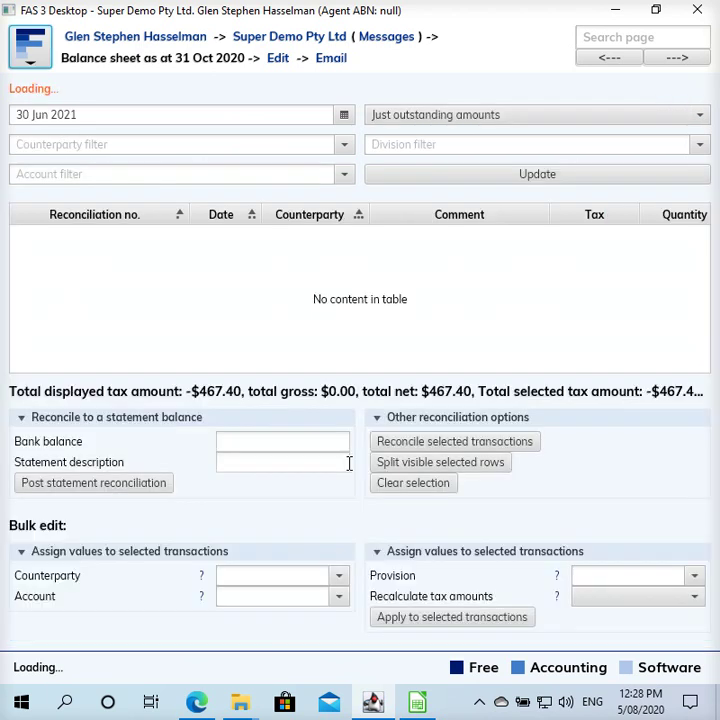
pyautogui.click(592, 259)
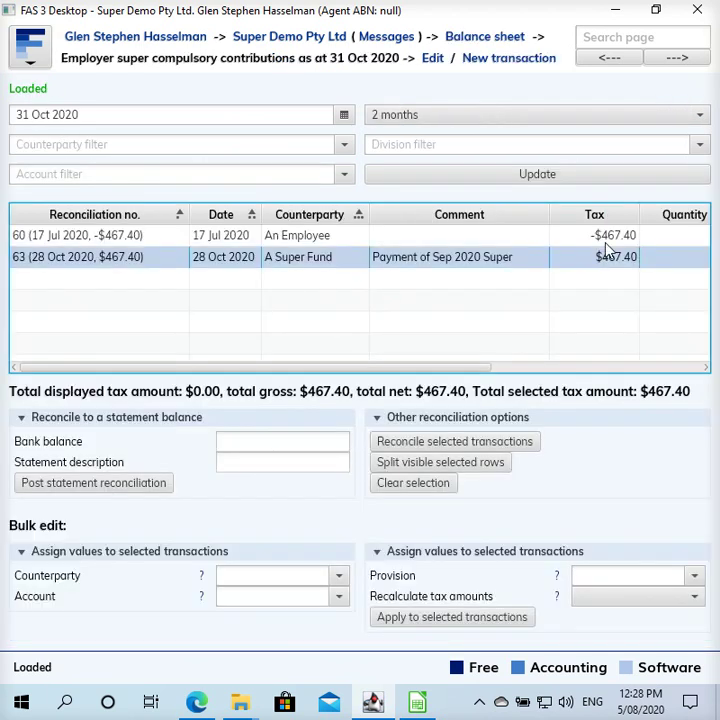
pyautogui.click(614, 238)
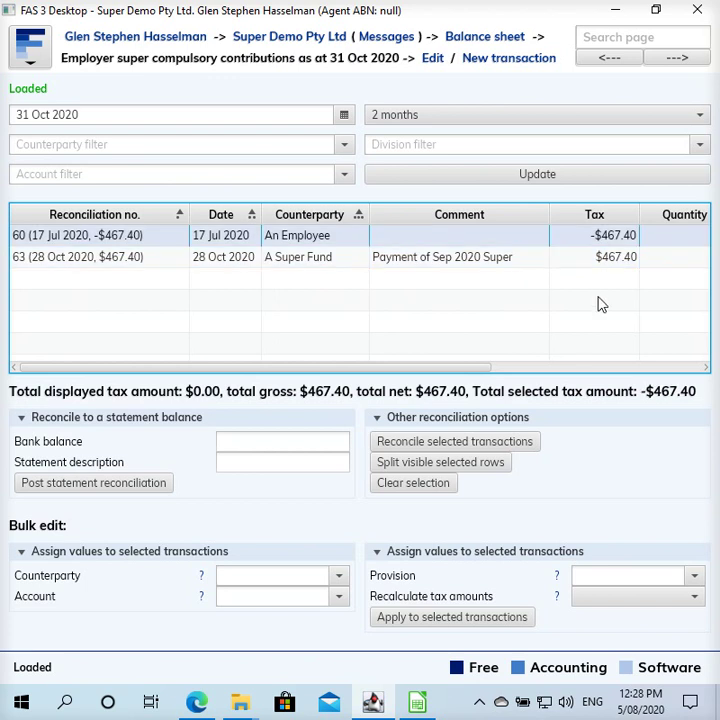
pyautogui.click(614, 259)
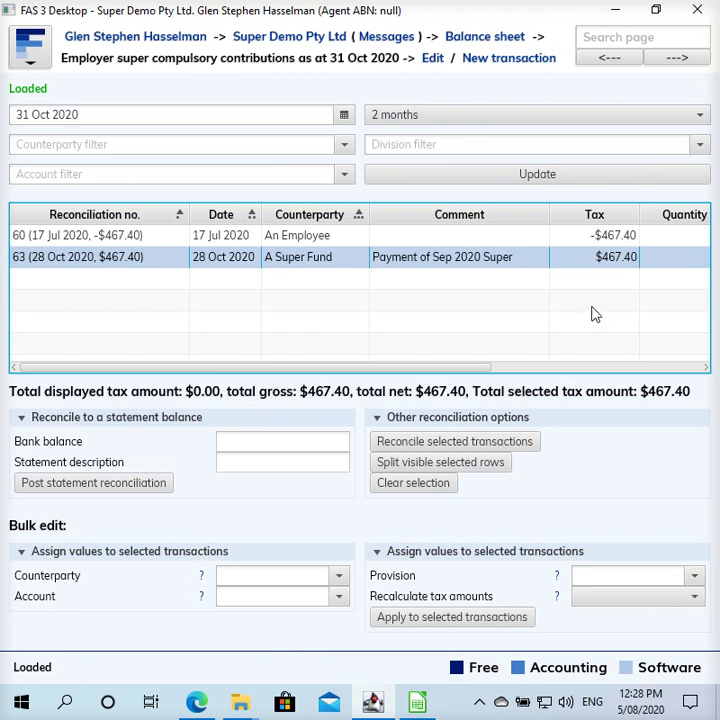
pyautogui.click(382, 240)
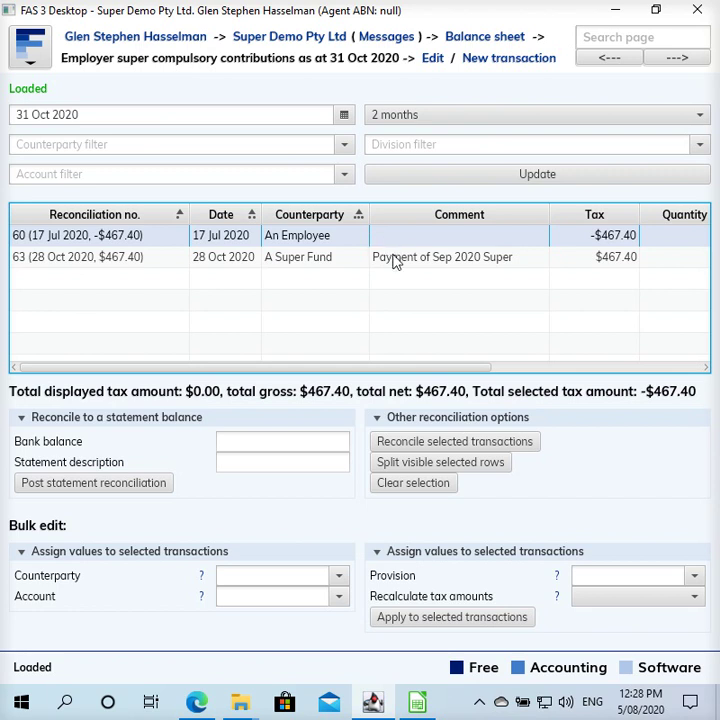
pyautogui.keyDown('ctrl'); pyautogui.click(394, 259); pyautogui.keyUp('ctrl')
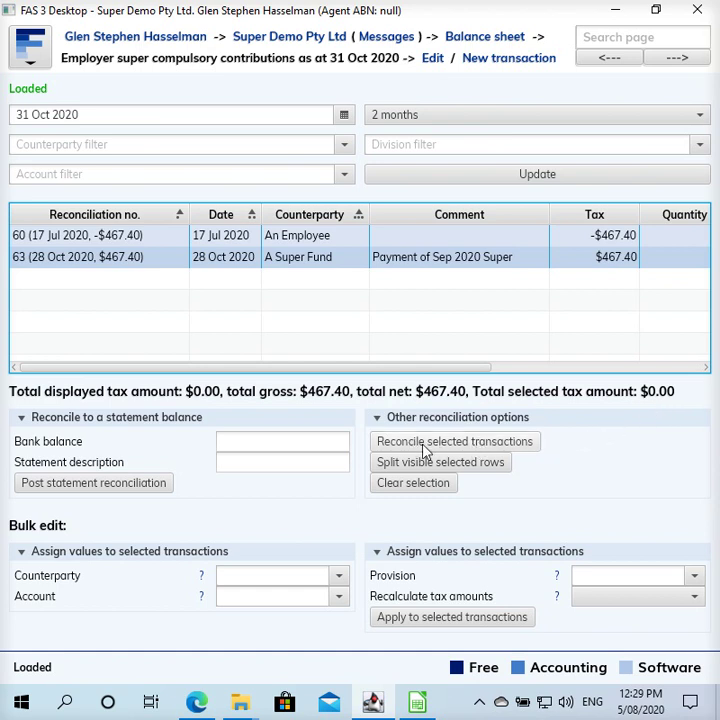
pyautogui.click(474, 446)
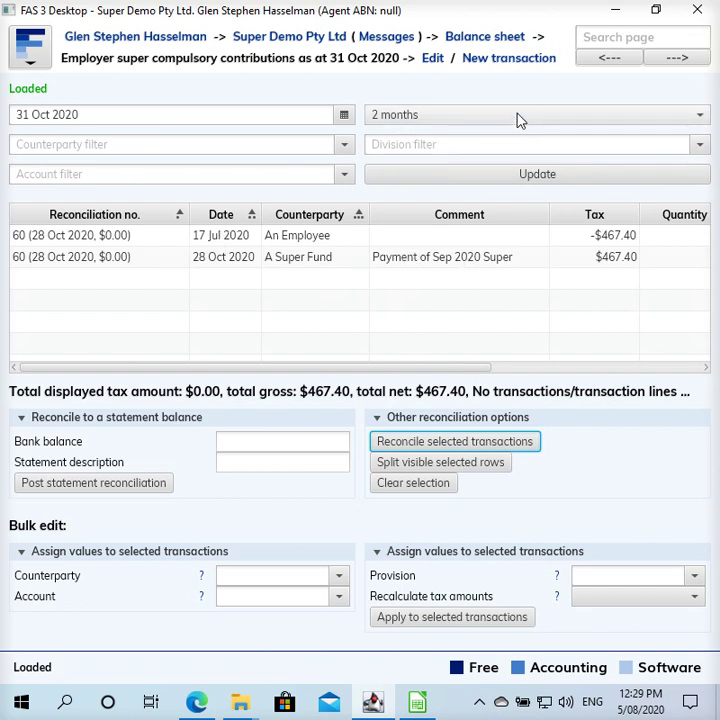
# Check that no super liability transactions remain outstanding at 31 Oct 2020, then view the last month
pyautogui.click(392, 122)
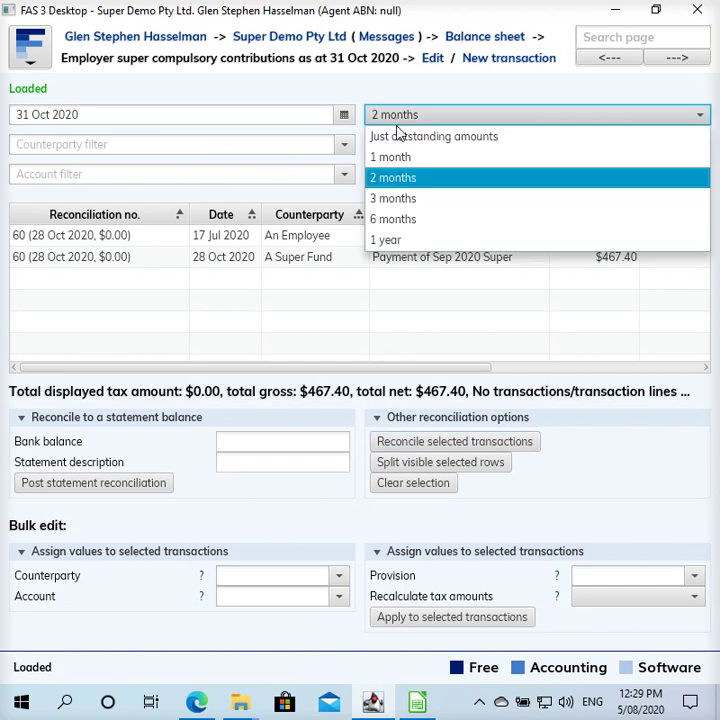
pyautogui.click(398, 140)
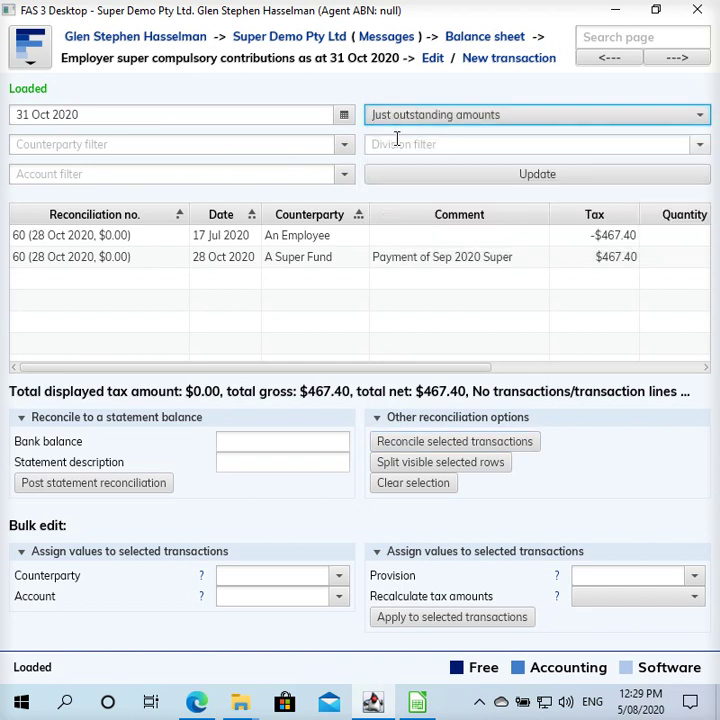
pyautogui.click(449, 180)
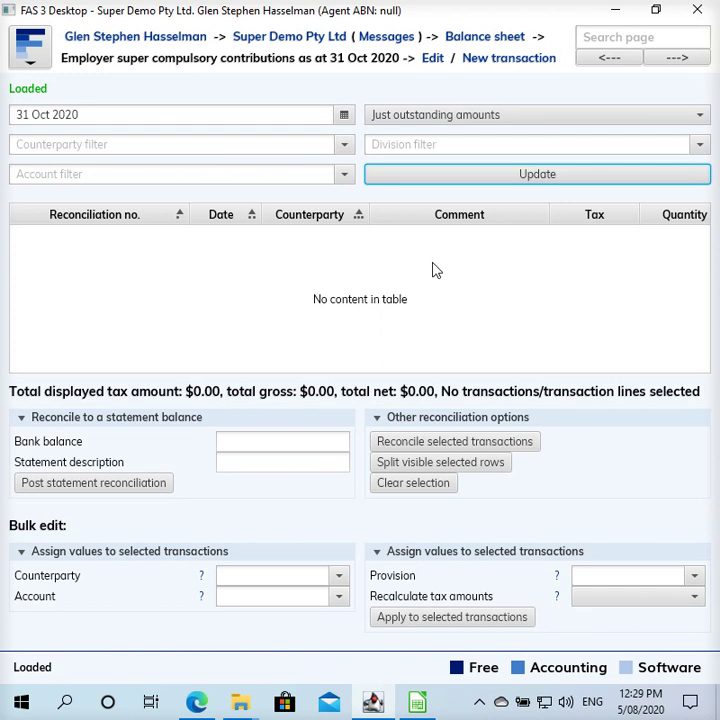
pyautogui.click(506, 117)
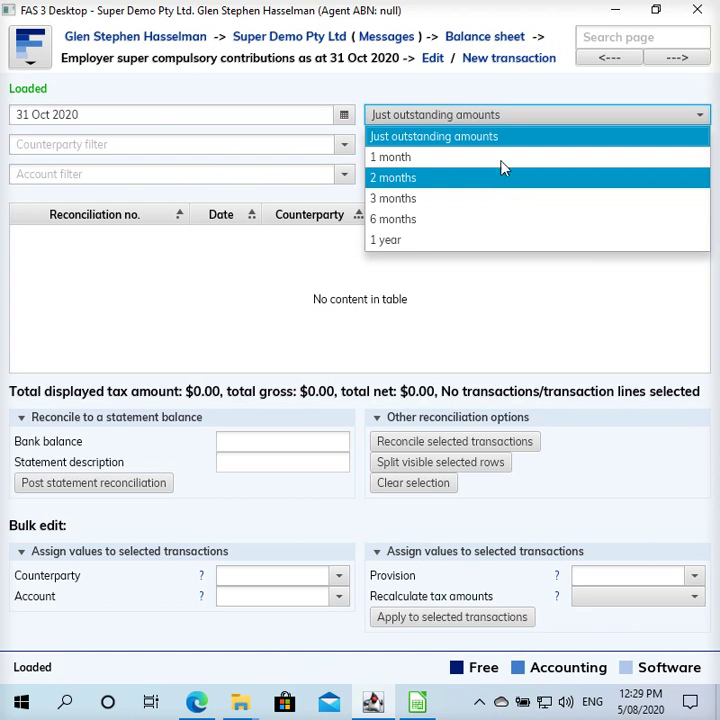
pyautogui.click(502, 159)
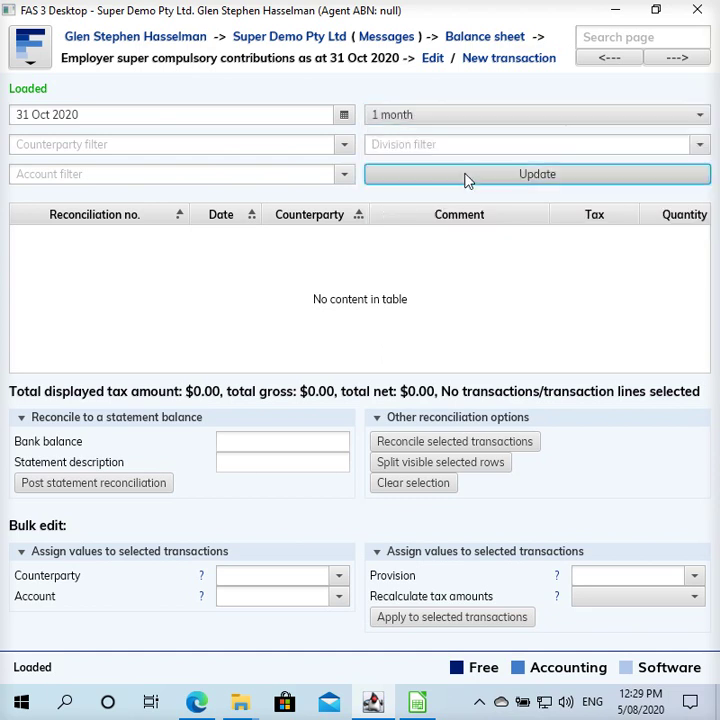
pyautogui.click(465, 176)
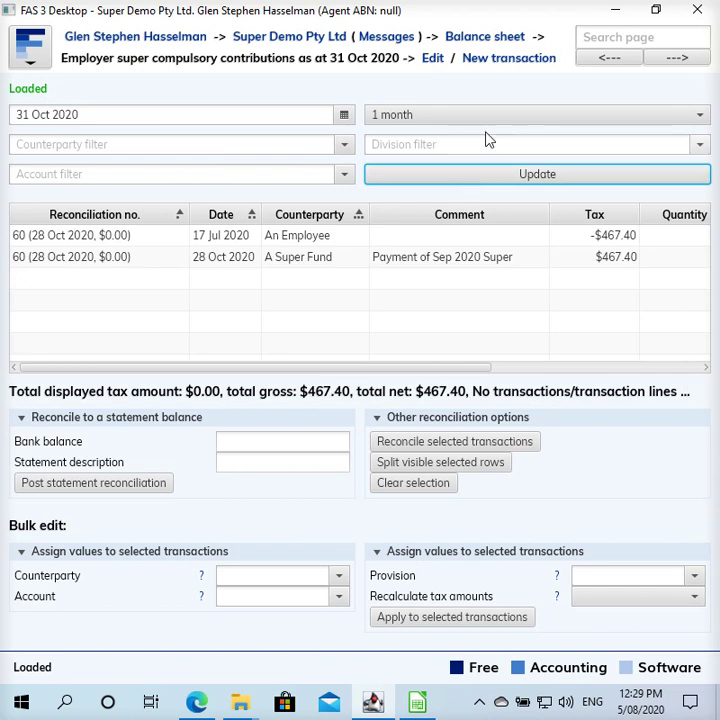
# Return to just outstanding amounts and set the listing date to 30 Sep 2020
pyautogui.click(490, 118)
pyautogui.click(484, 136)
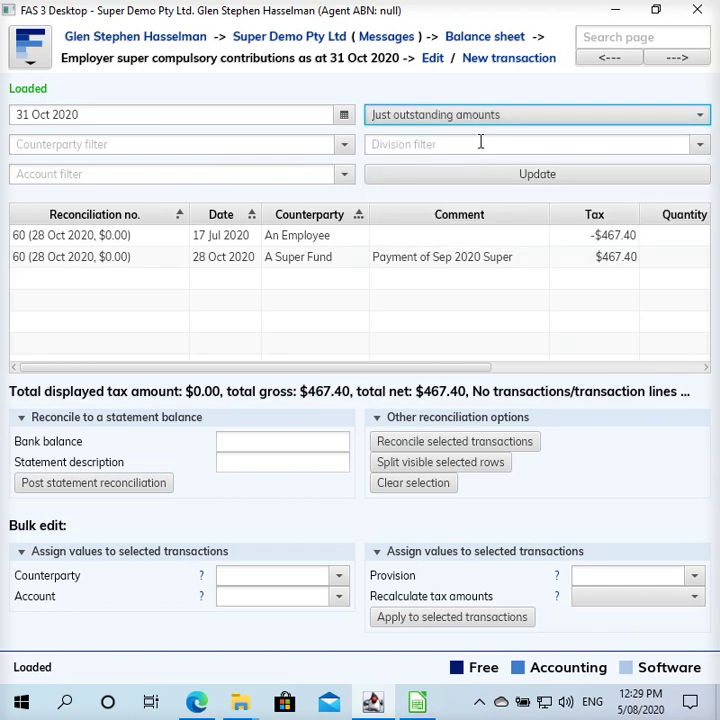
pyautogui.click(470, 177)
pyautogui.click(344, 114)
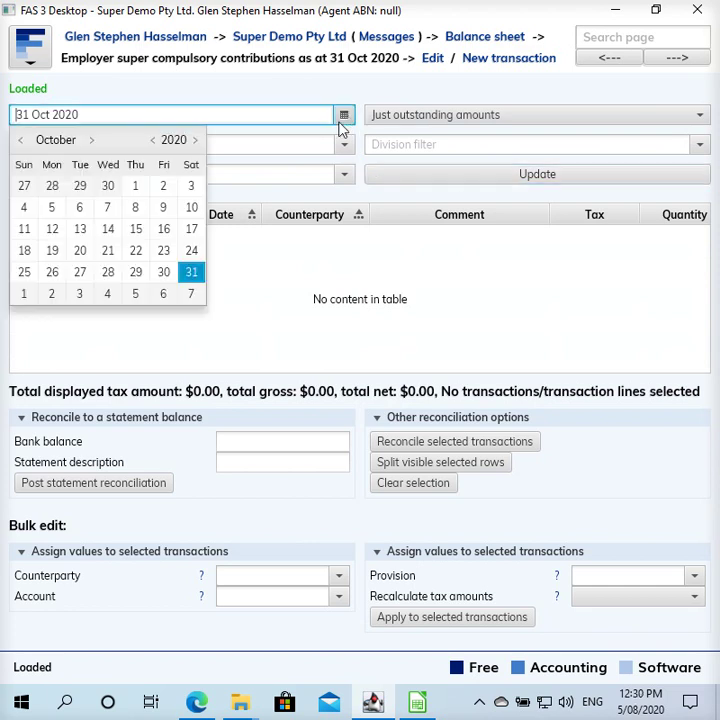
pyautogui.click(105, 186)
# Reload the just-outstanding super liability listing as at 30 Sep 2020
pyautogui.click(421, 178)
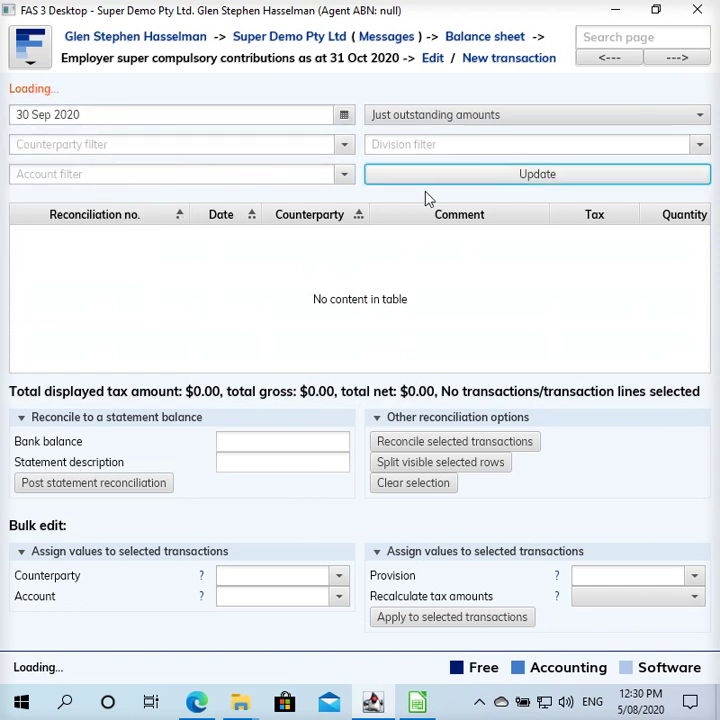